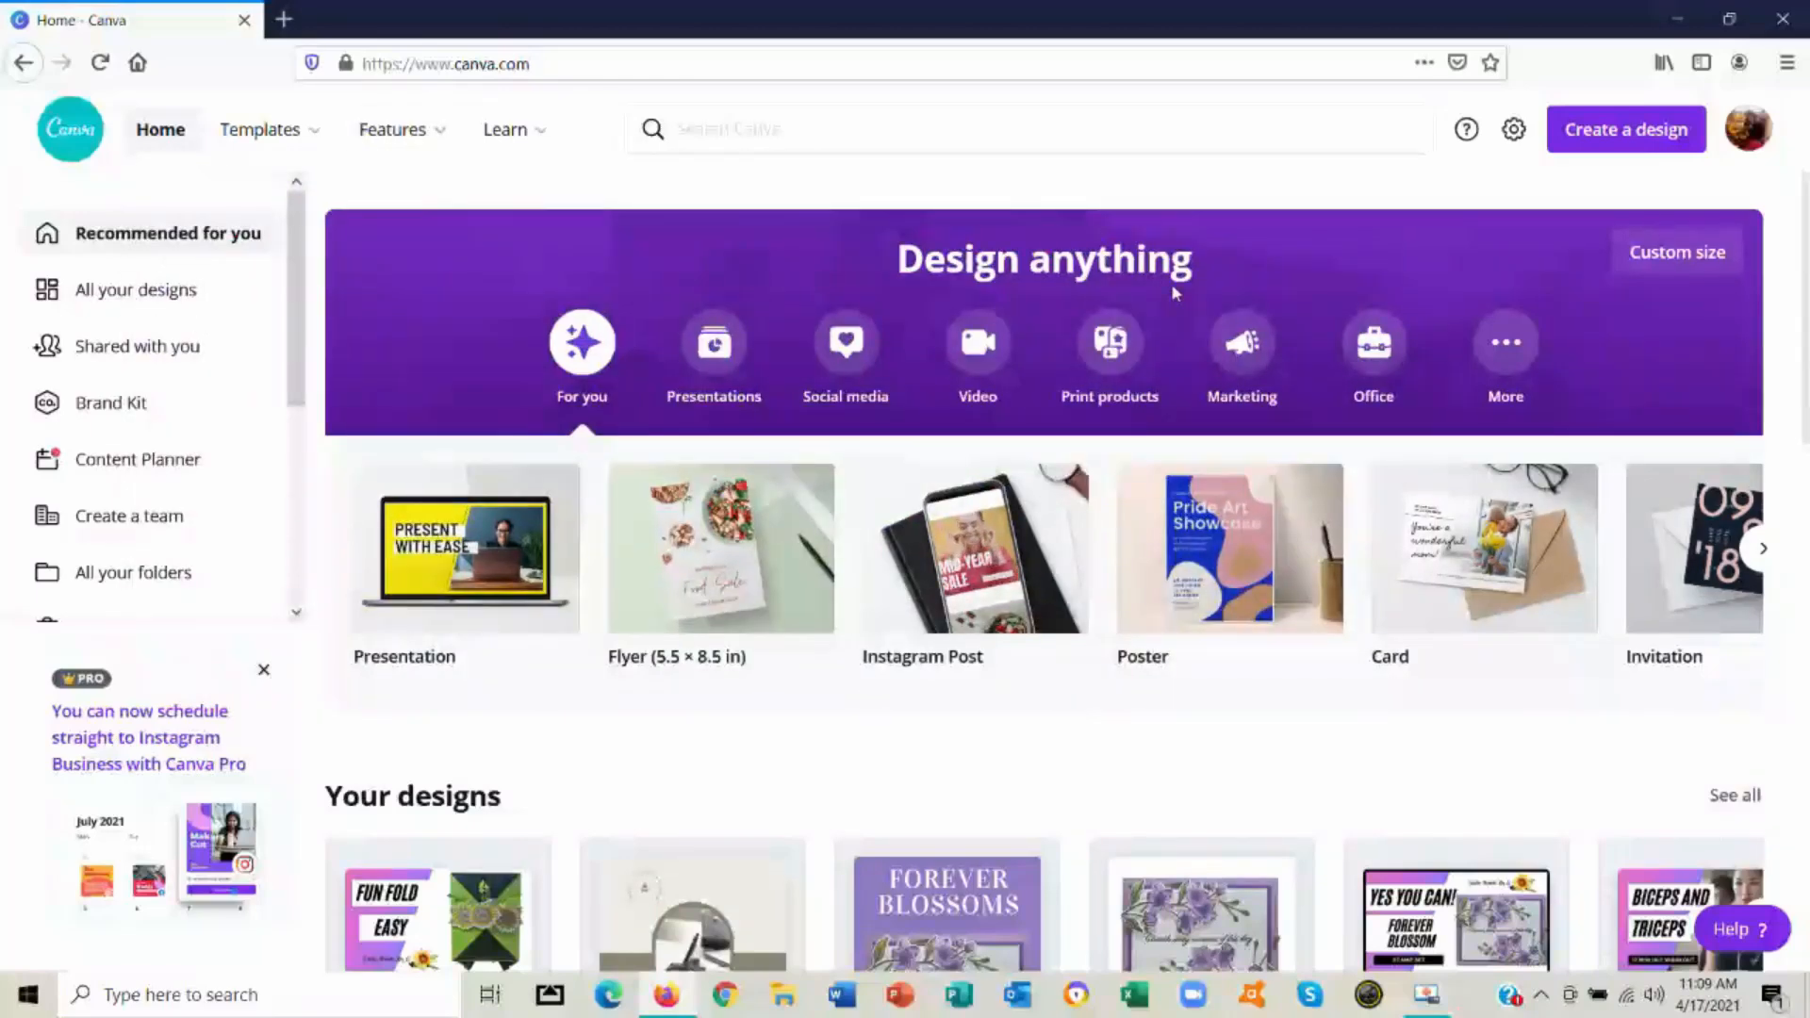
Find the YouTube Thumbnail templates and open the pink and purple "Biceps and Triceps" template for editing
left_click(956, 130)
type("youtube")
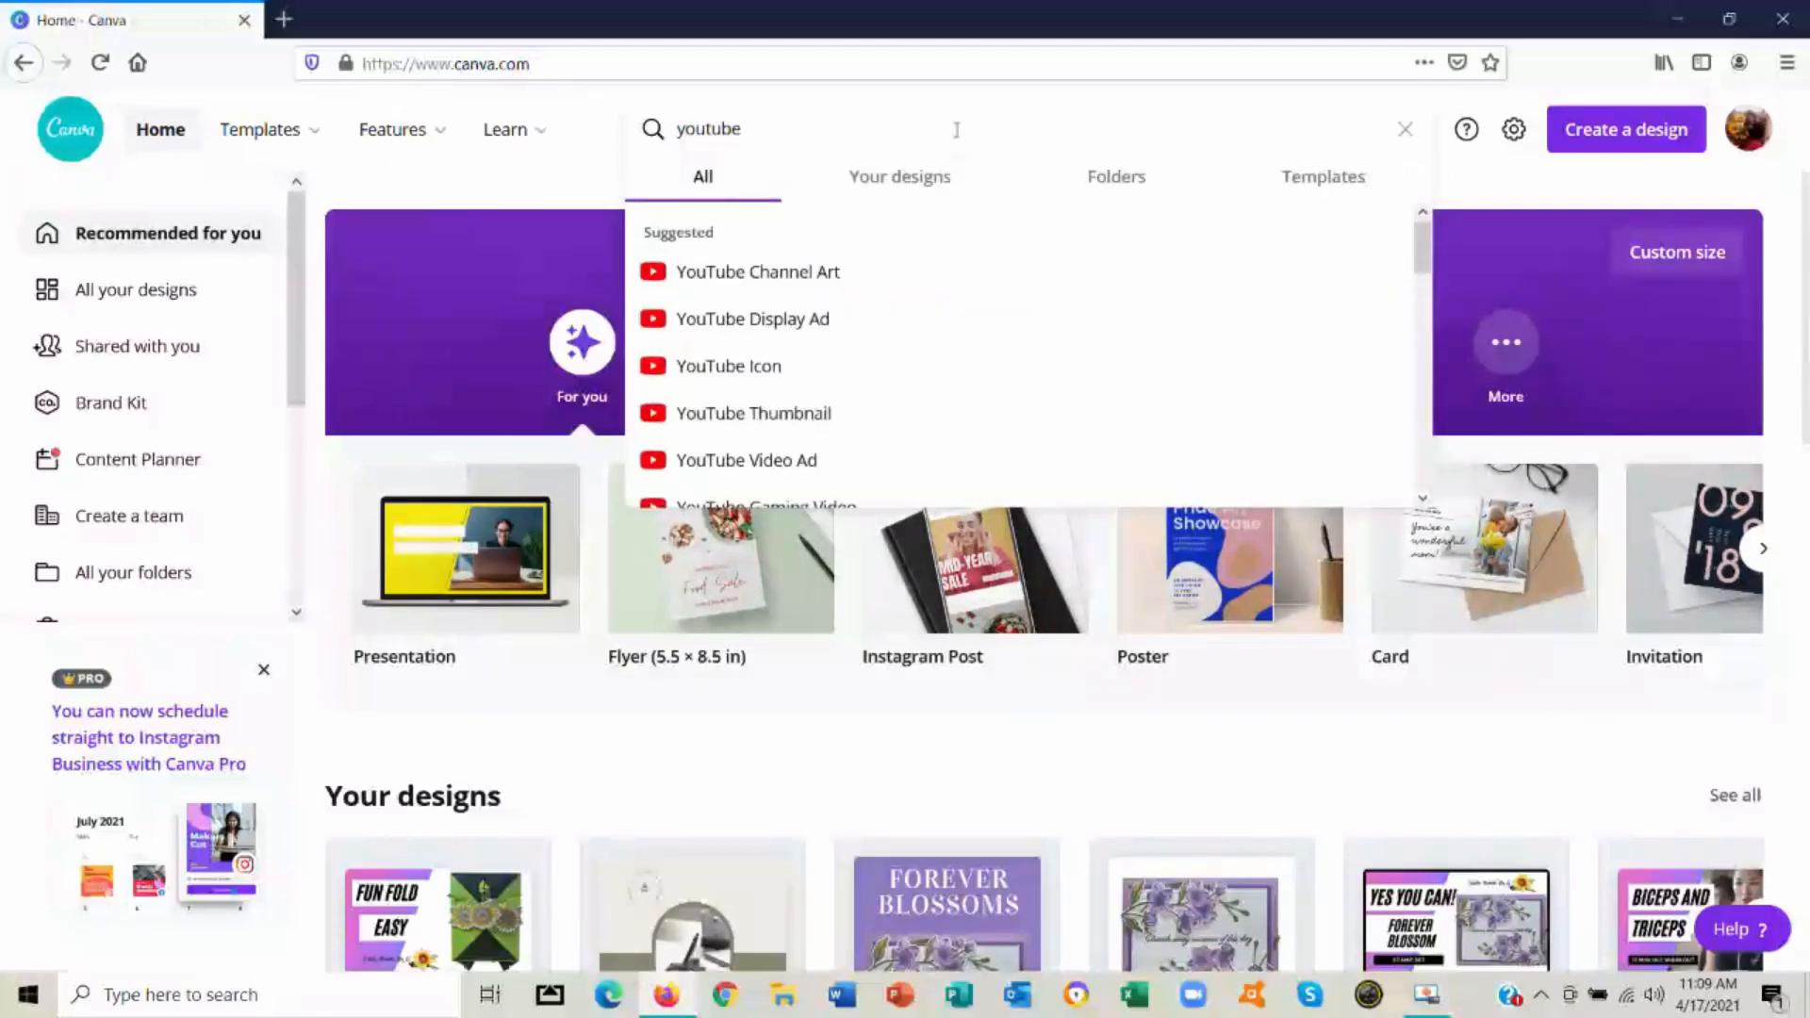
left_click(804, 421)
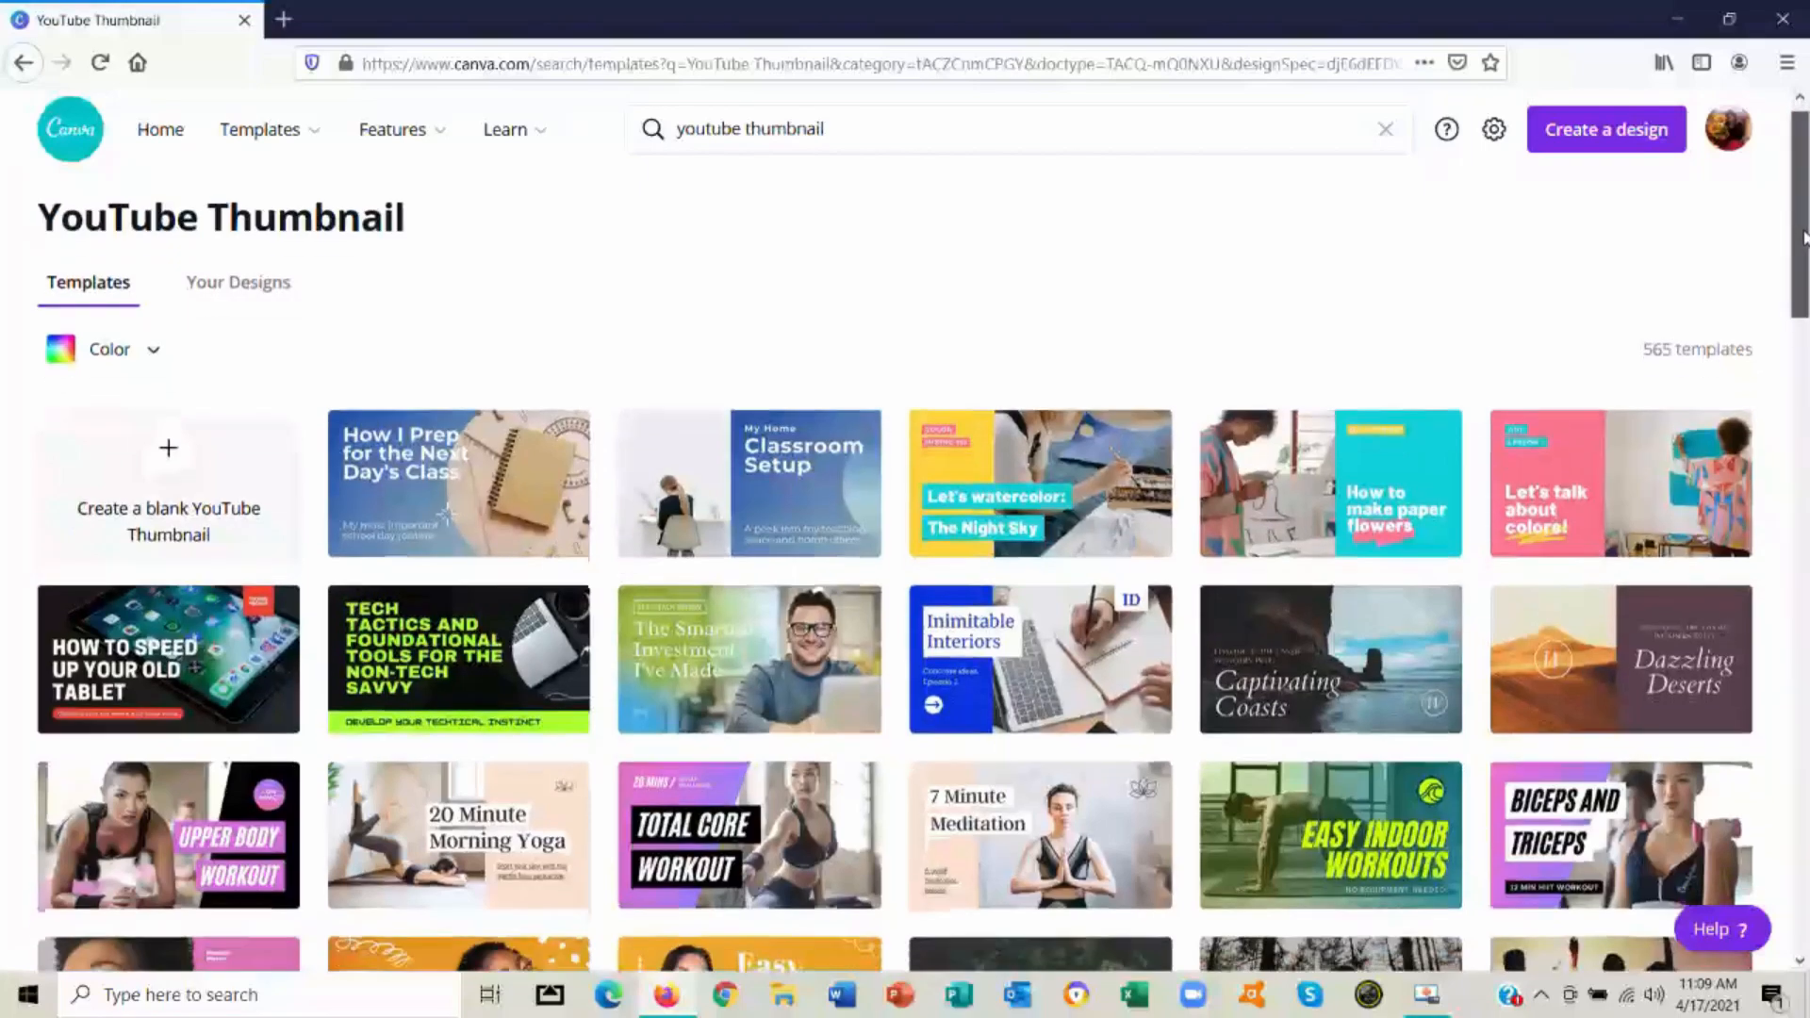
left_click_drag(1800, 233, 1782, 273)
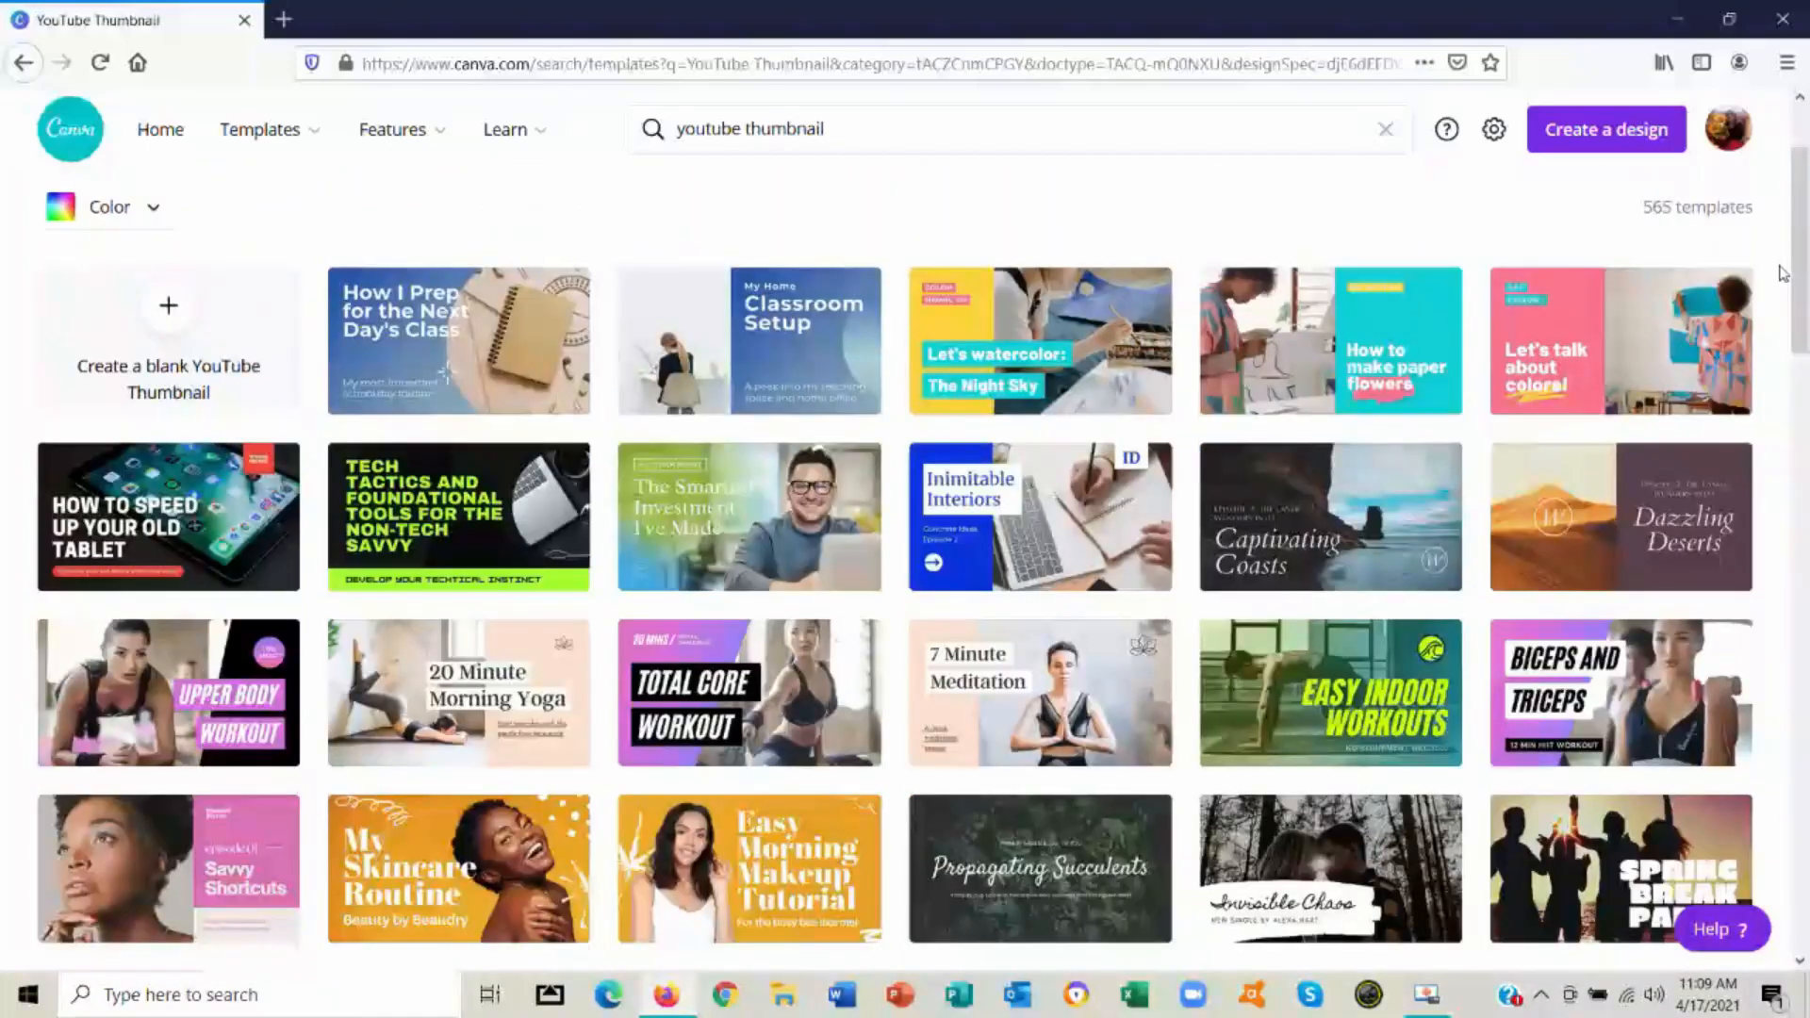
mouse_move(1674, 307)
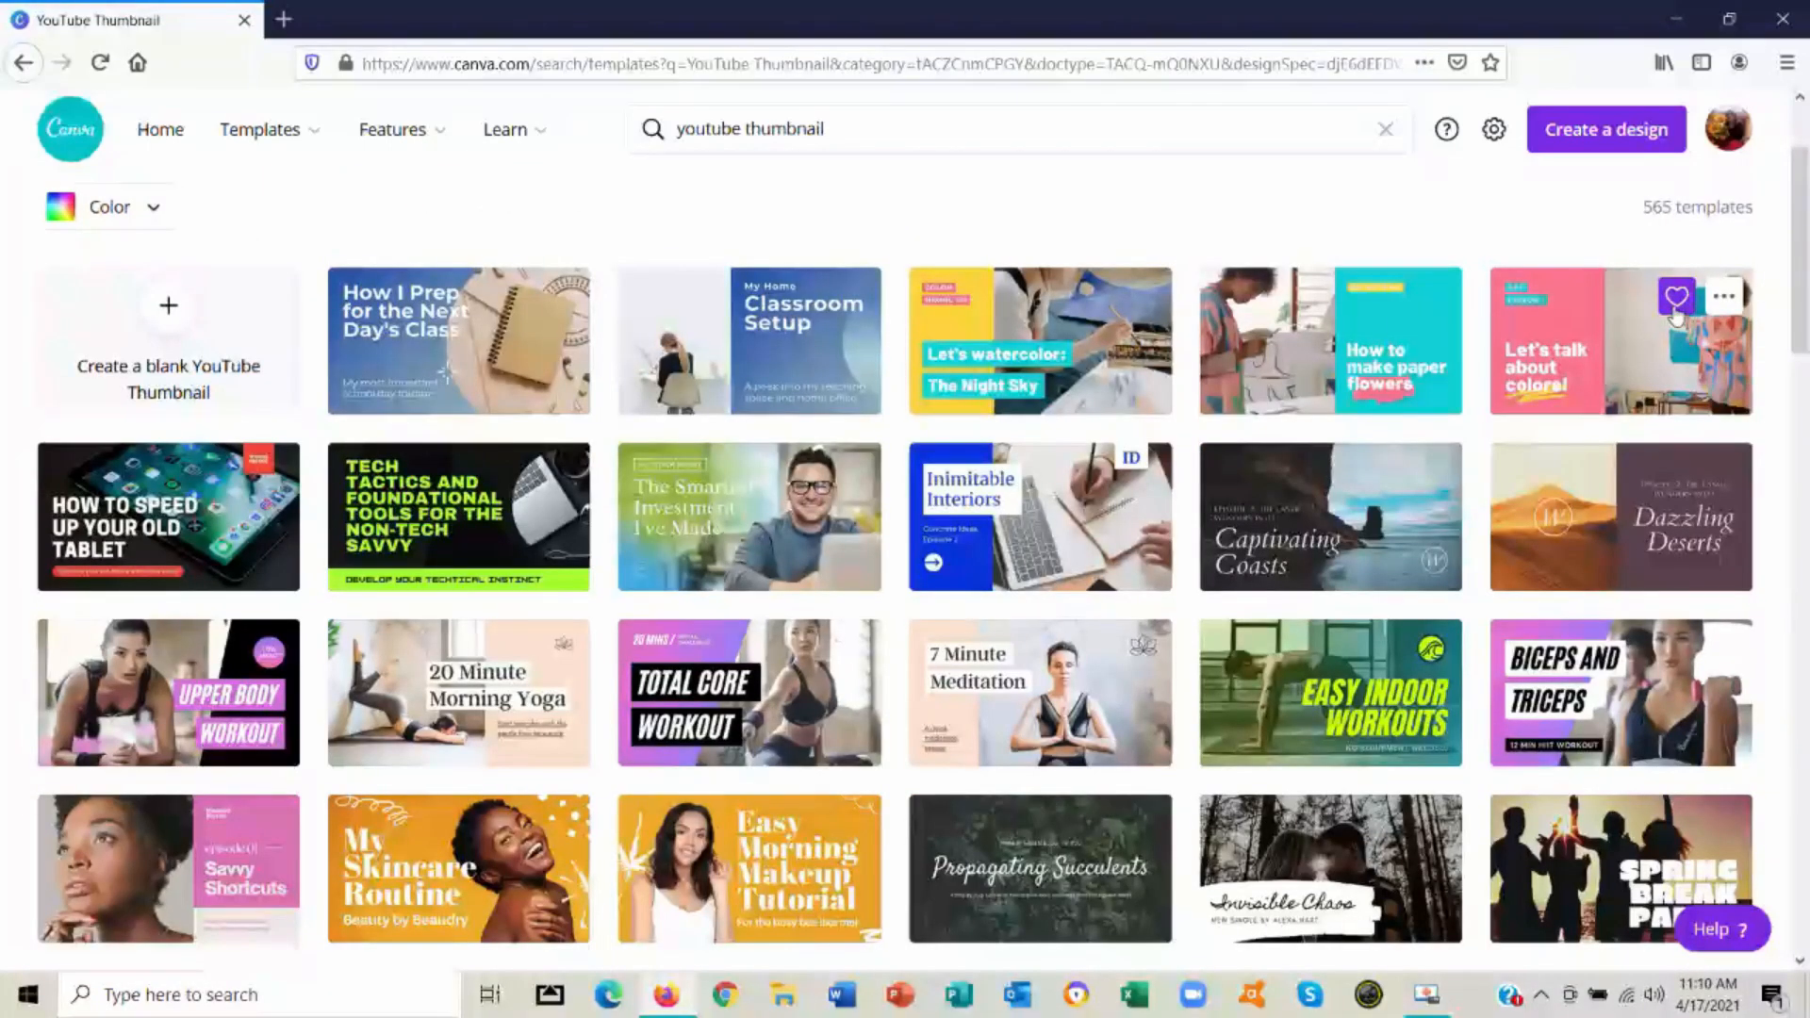
left_click(1616, 666)
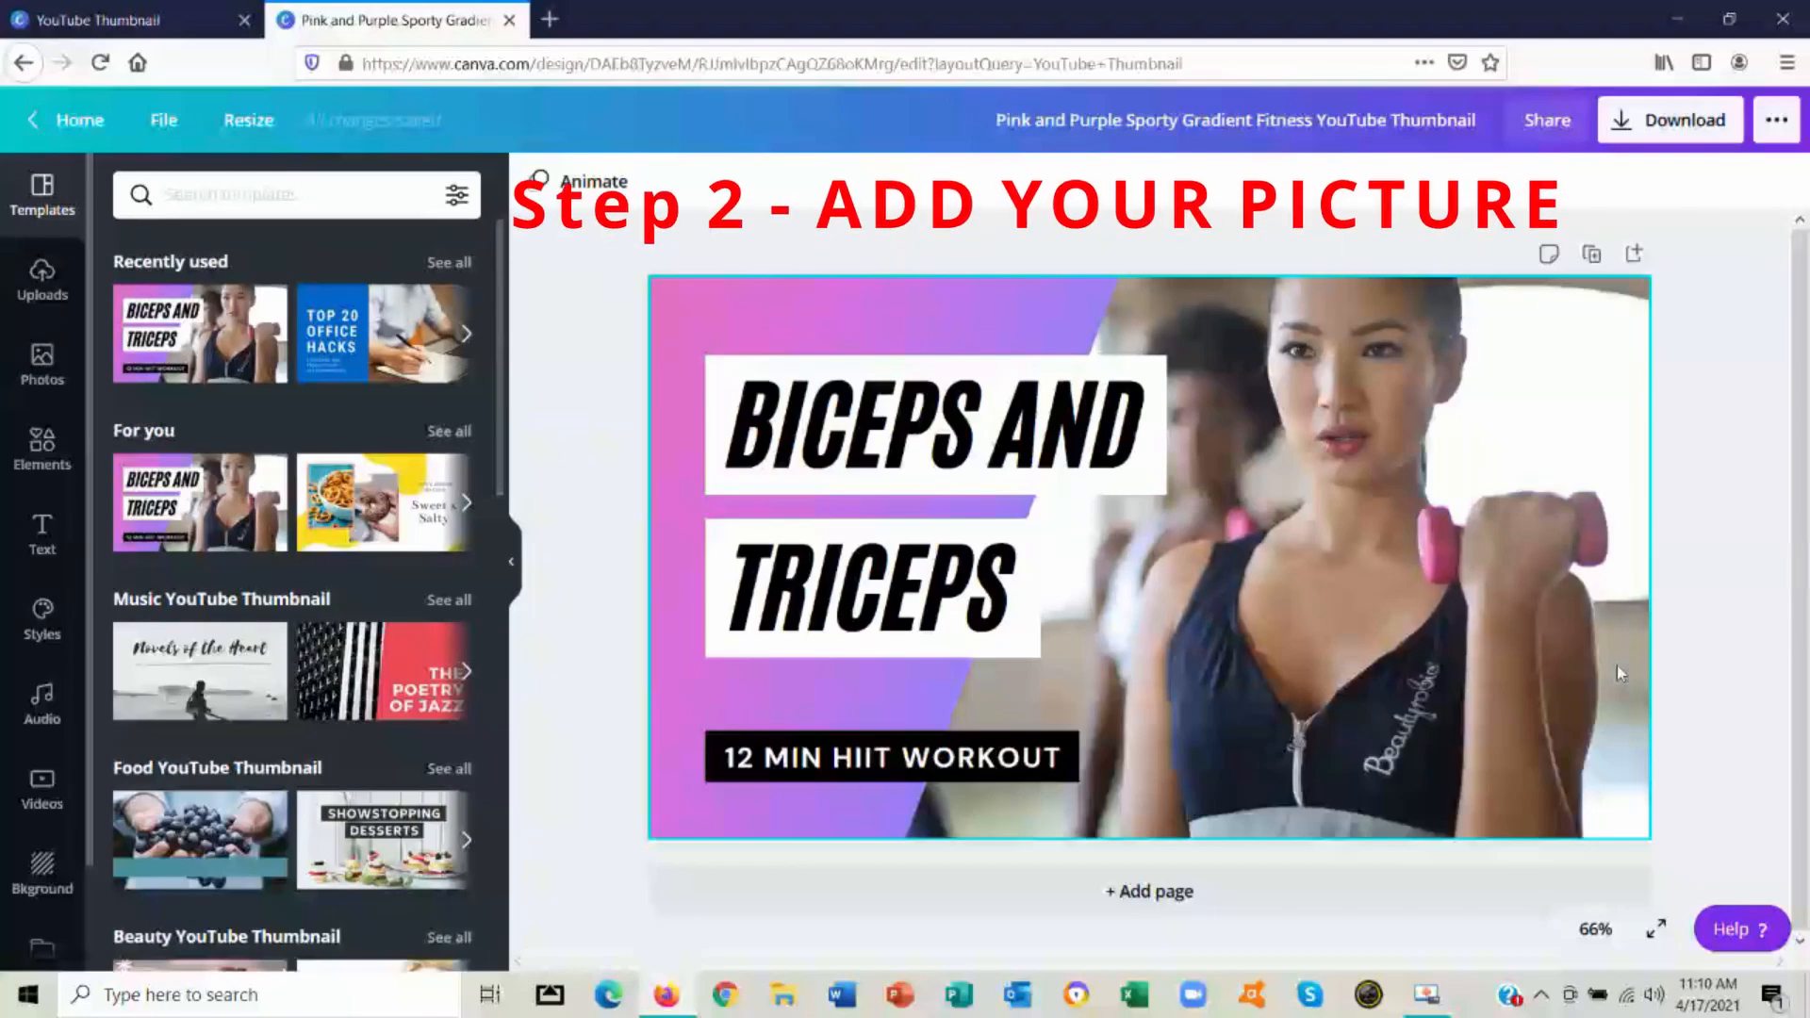
Delete the woman's photo from the thumbnail and upload the IMG_4212 picture from the computer's Desktop folder
left_click(1377, 578)
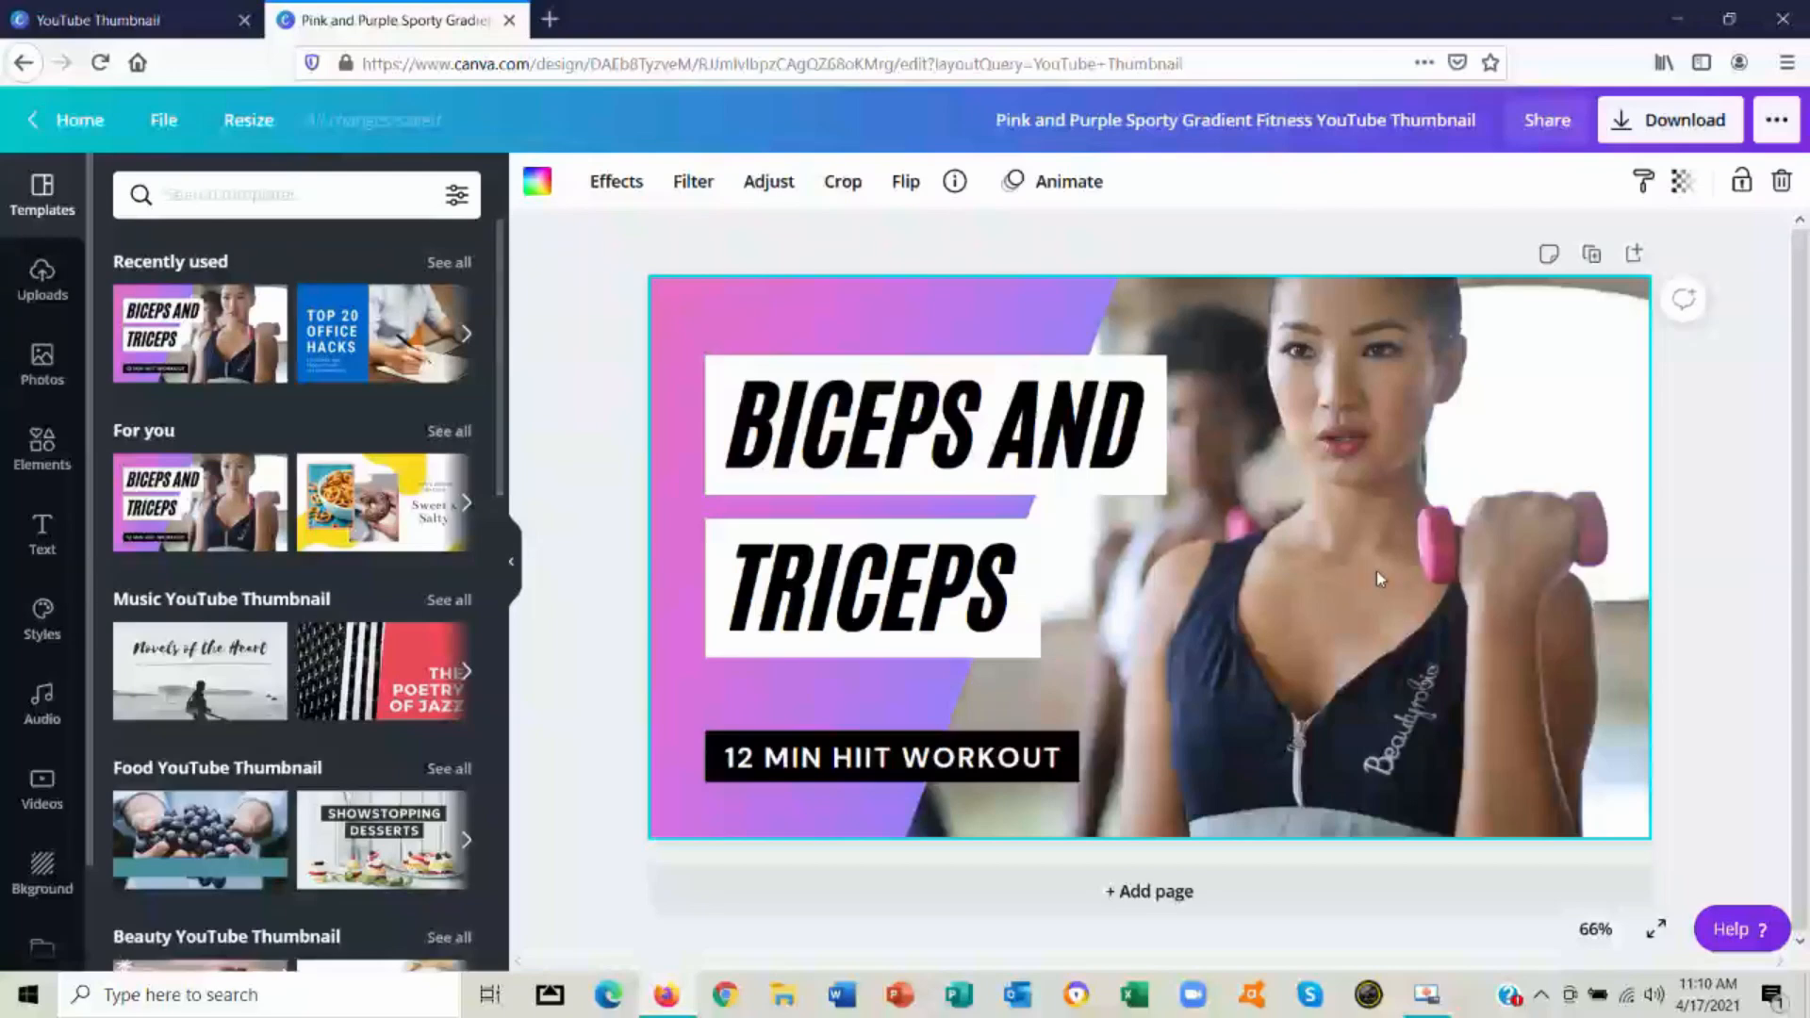
key("Delete")
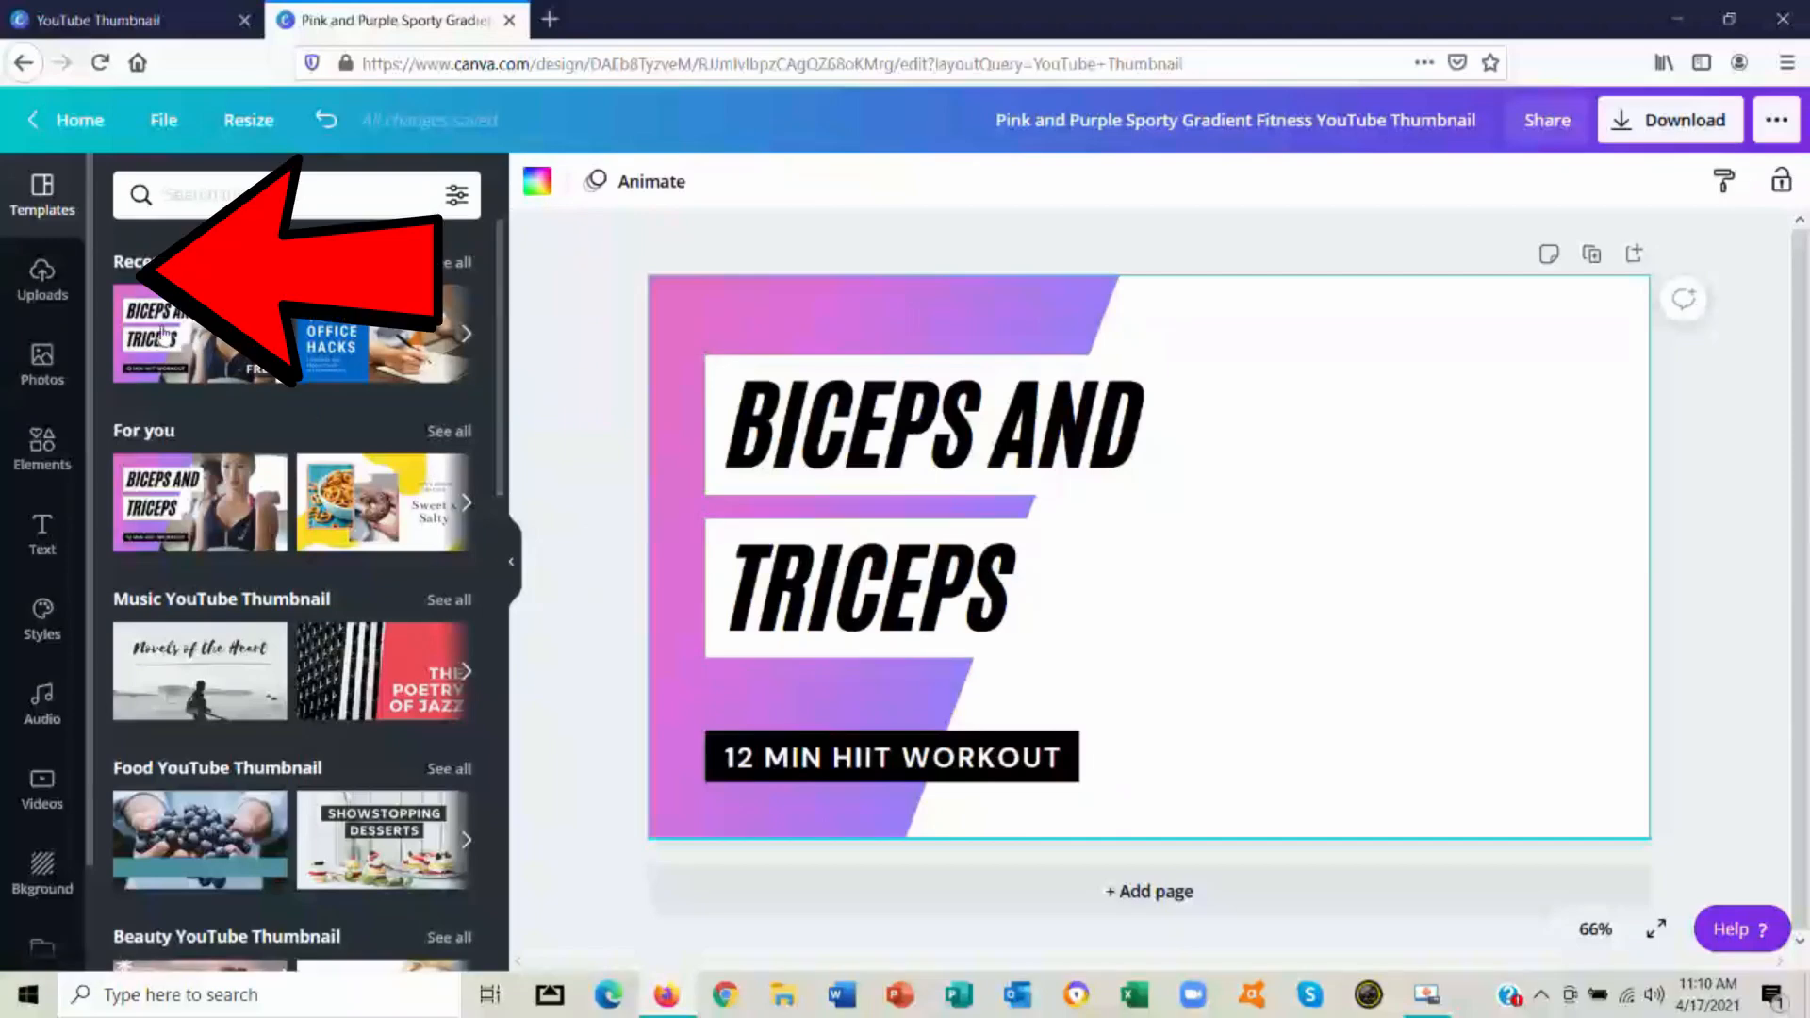
left_click(52, 283)
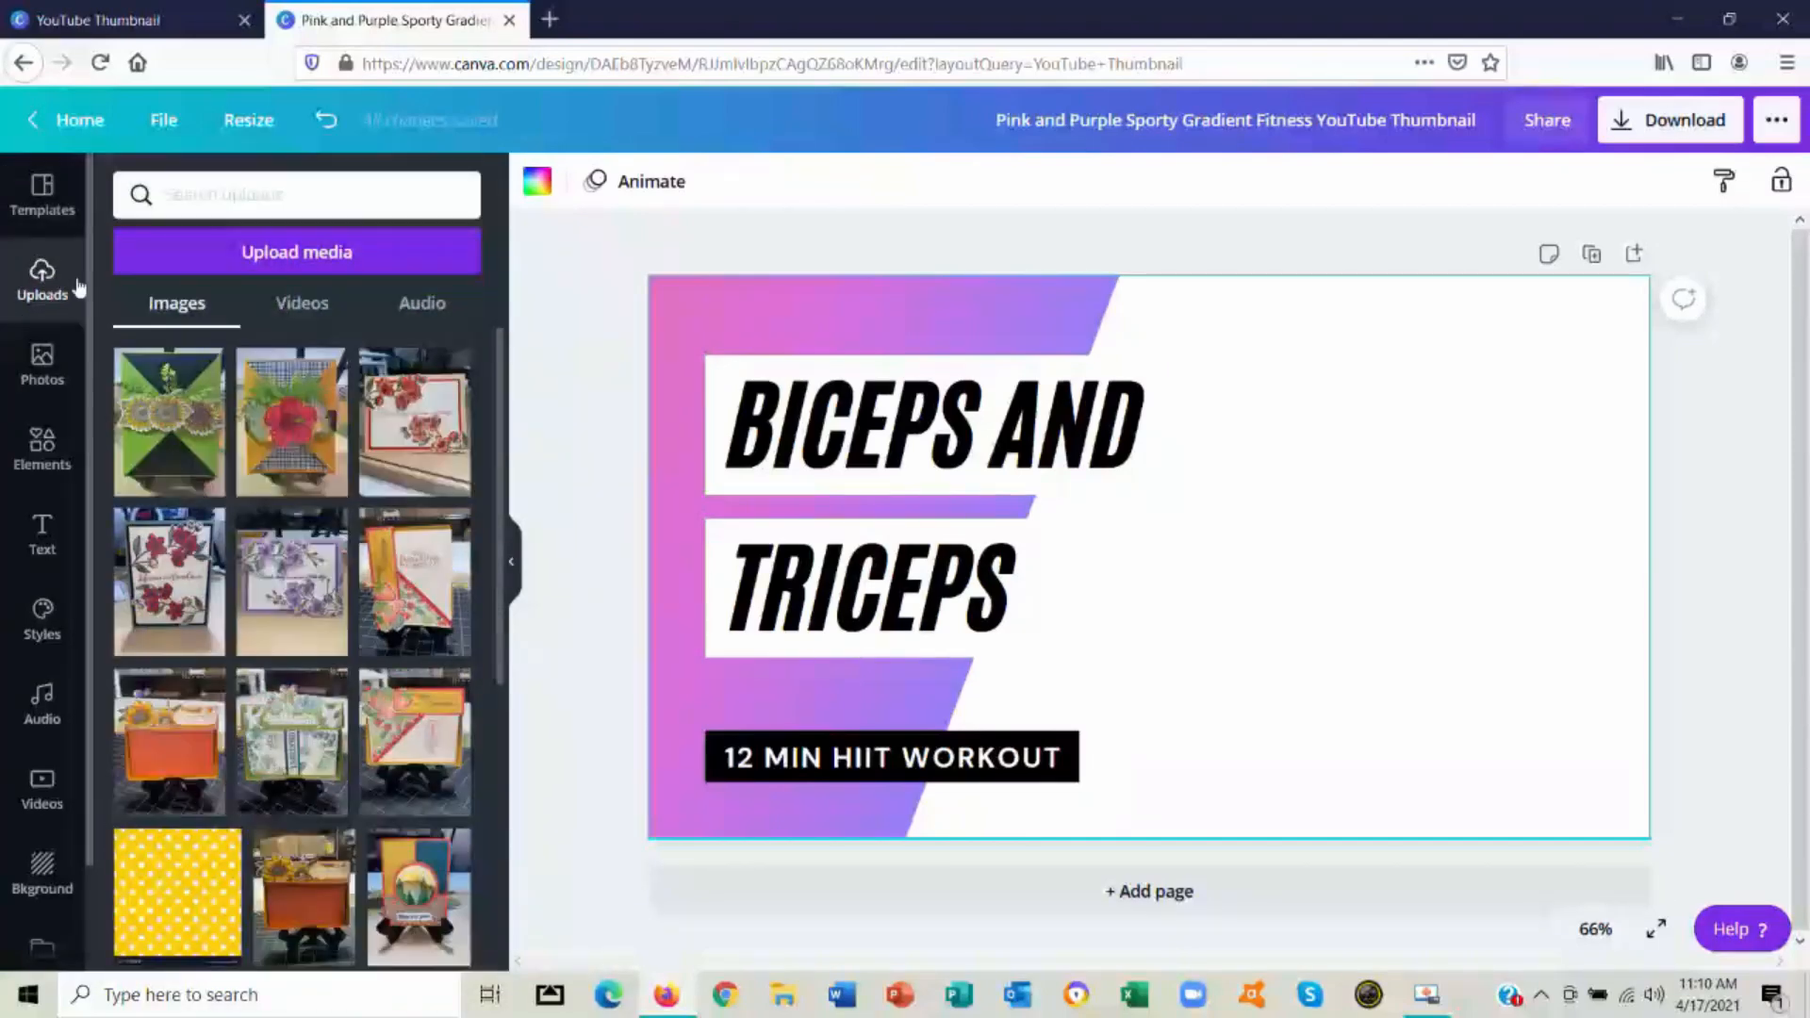
left_click(265, 255)
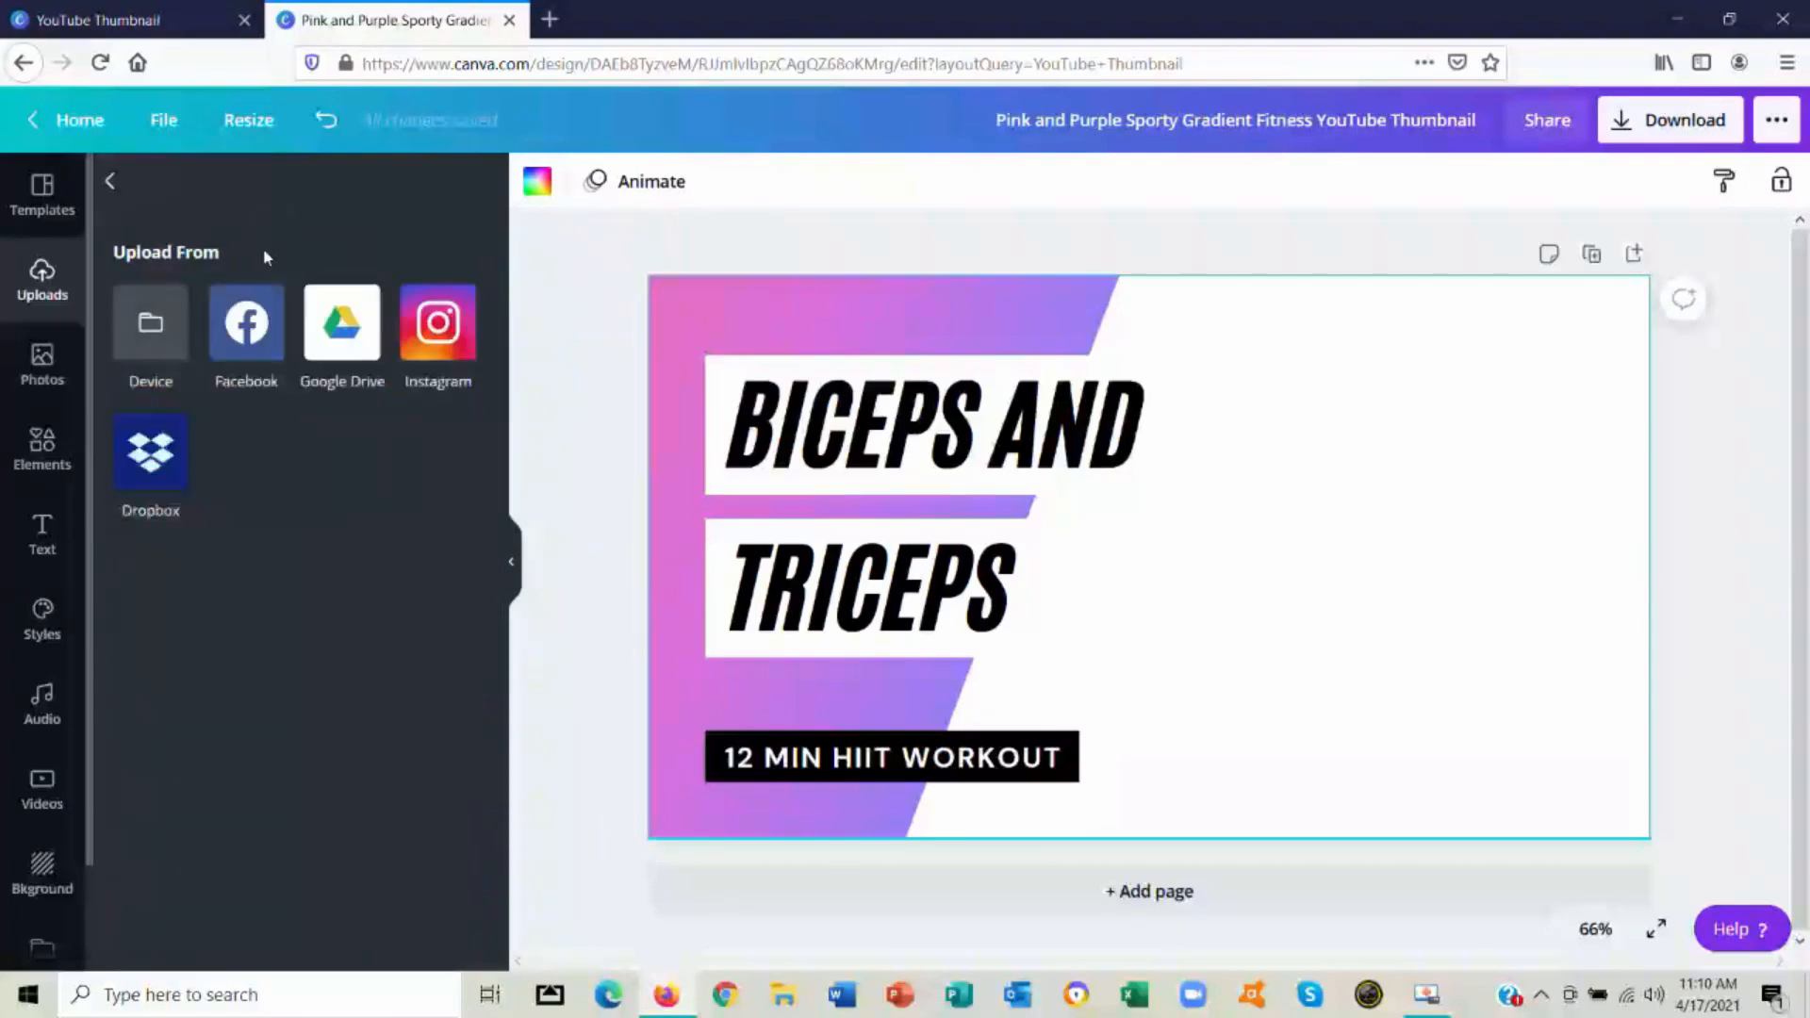
left_click(151, 323)
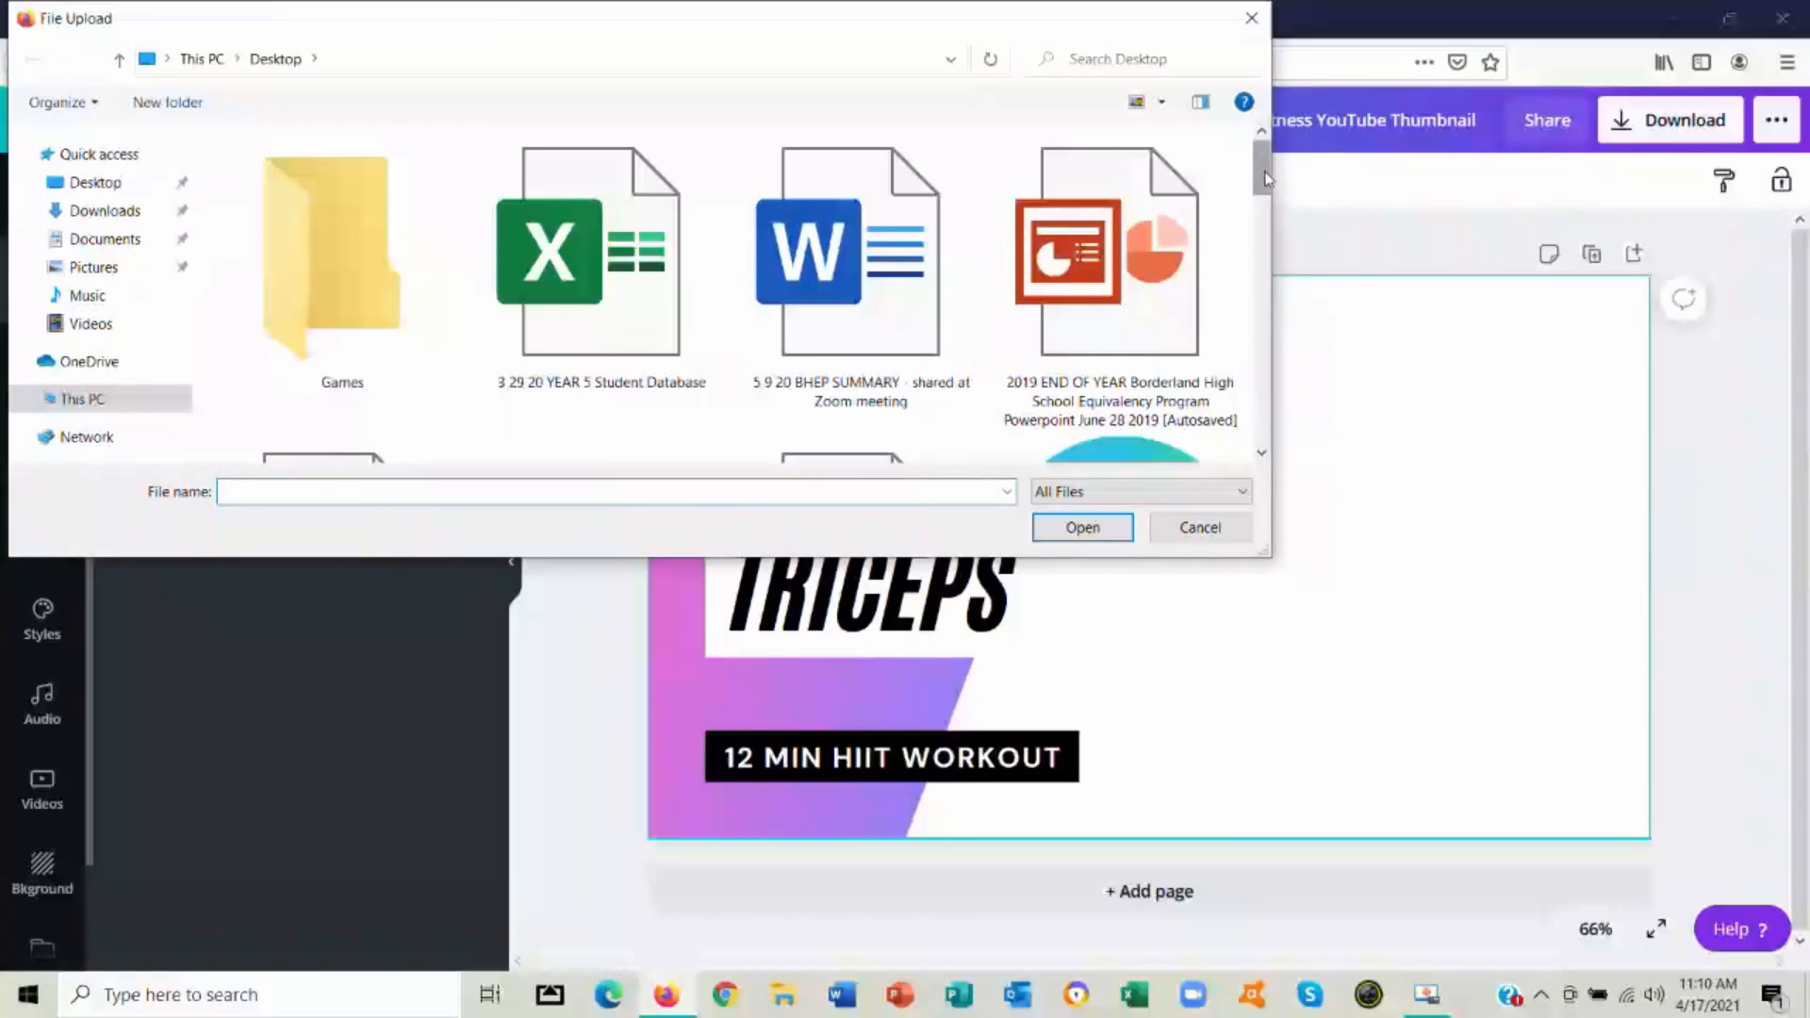
left_click_drag(1262, 165, 1290, 318)
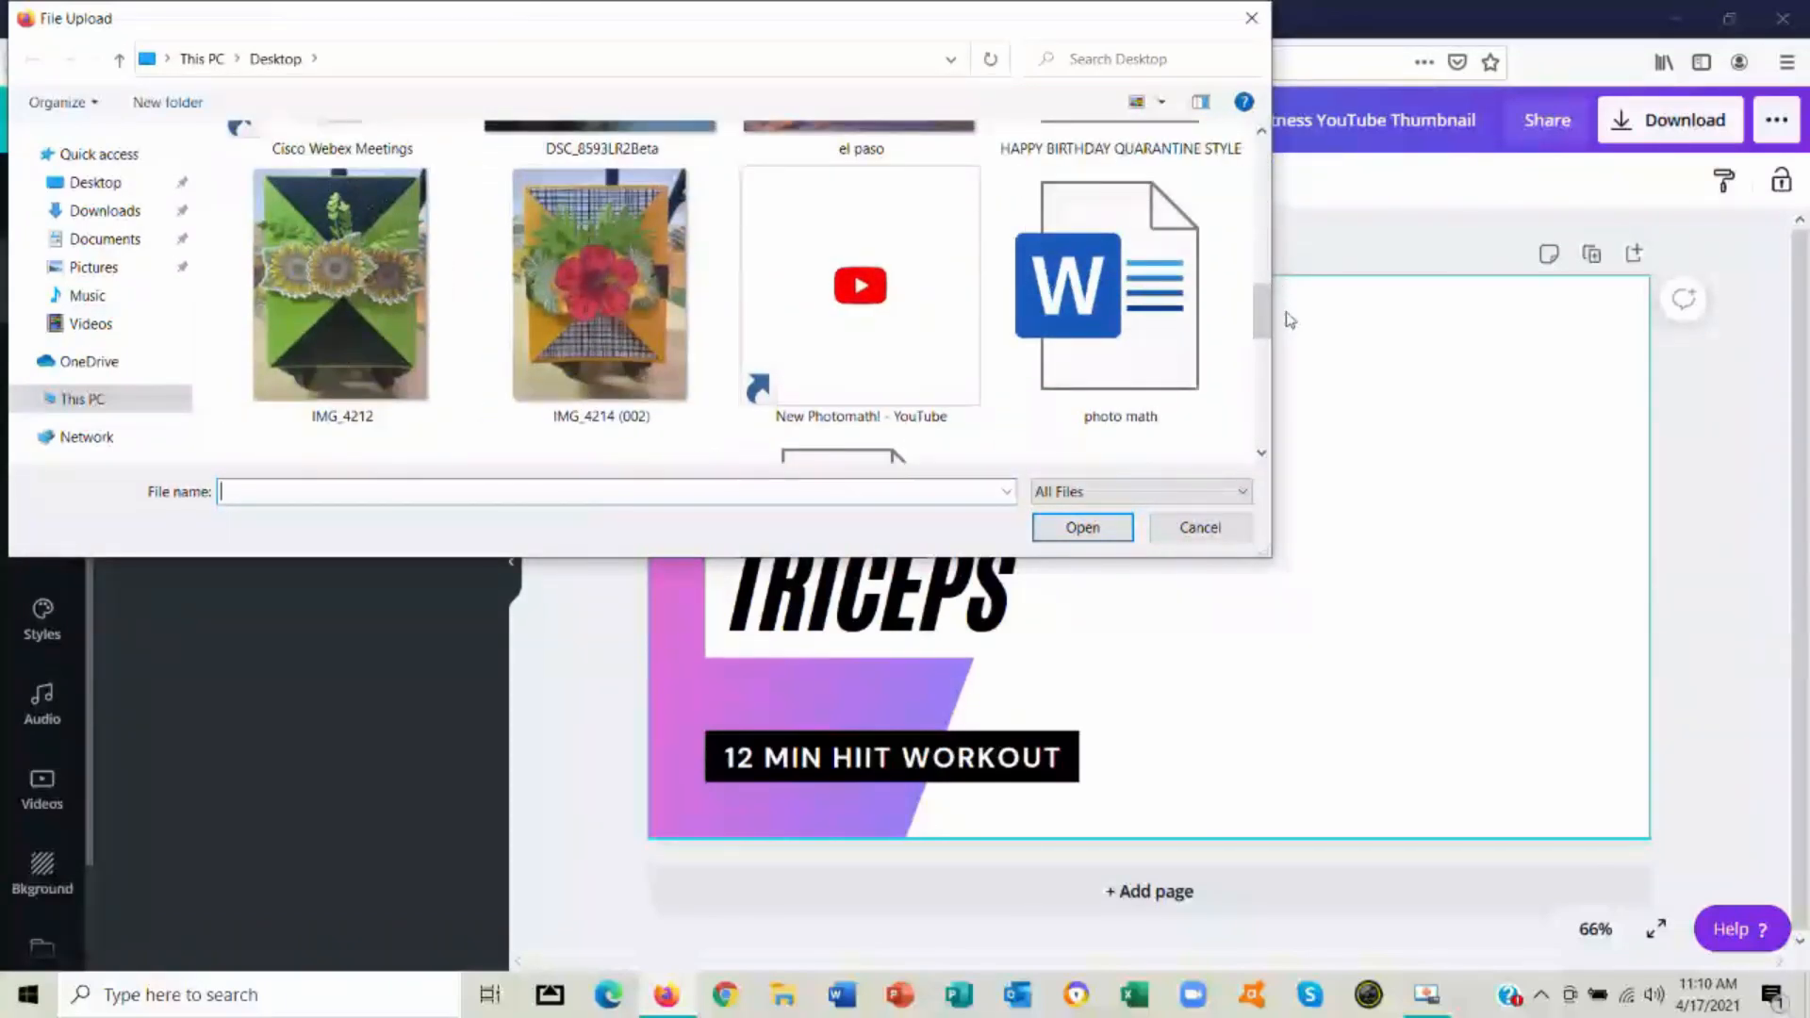
left_click(360, 294)
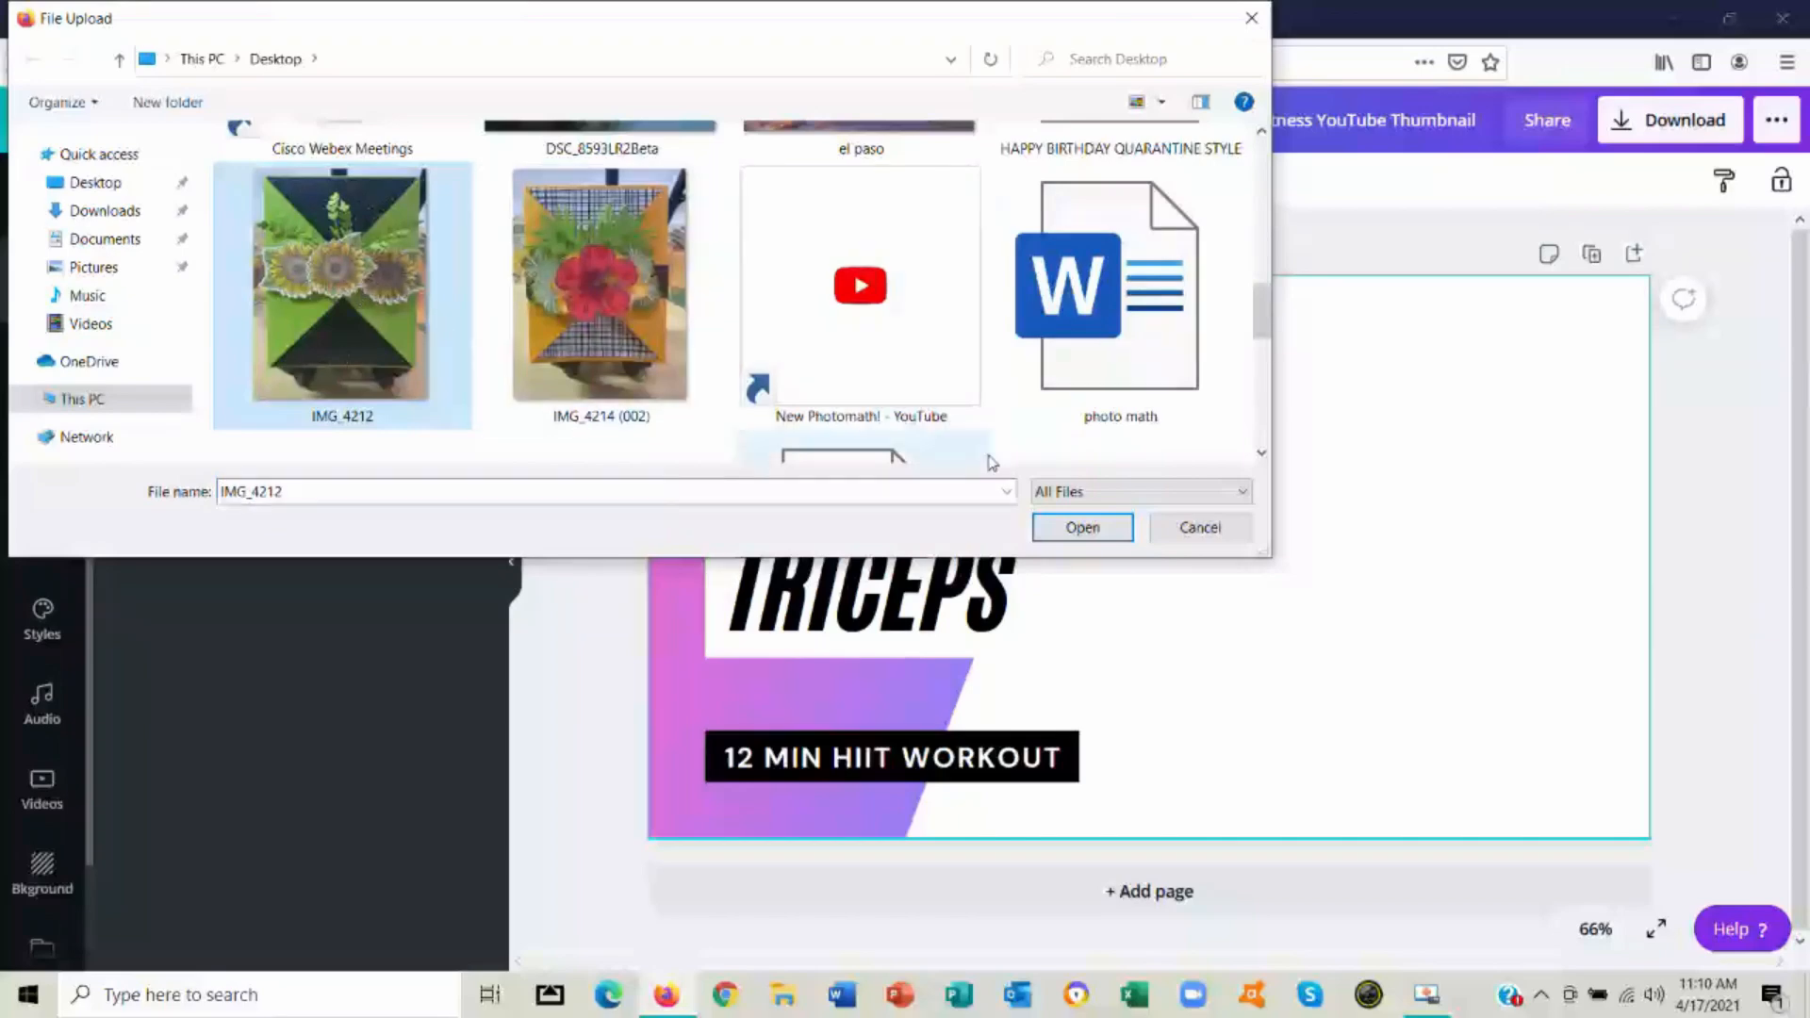
left_click(1098, 526)
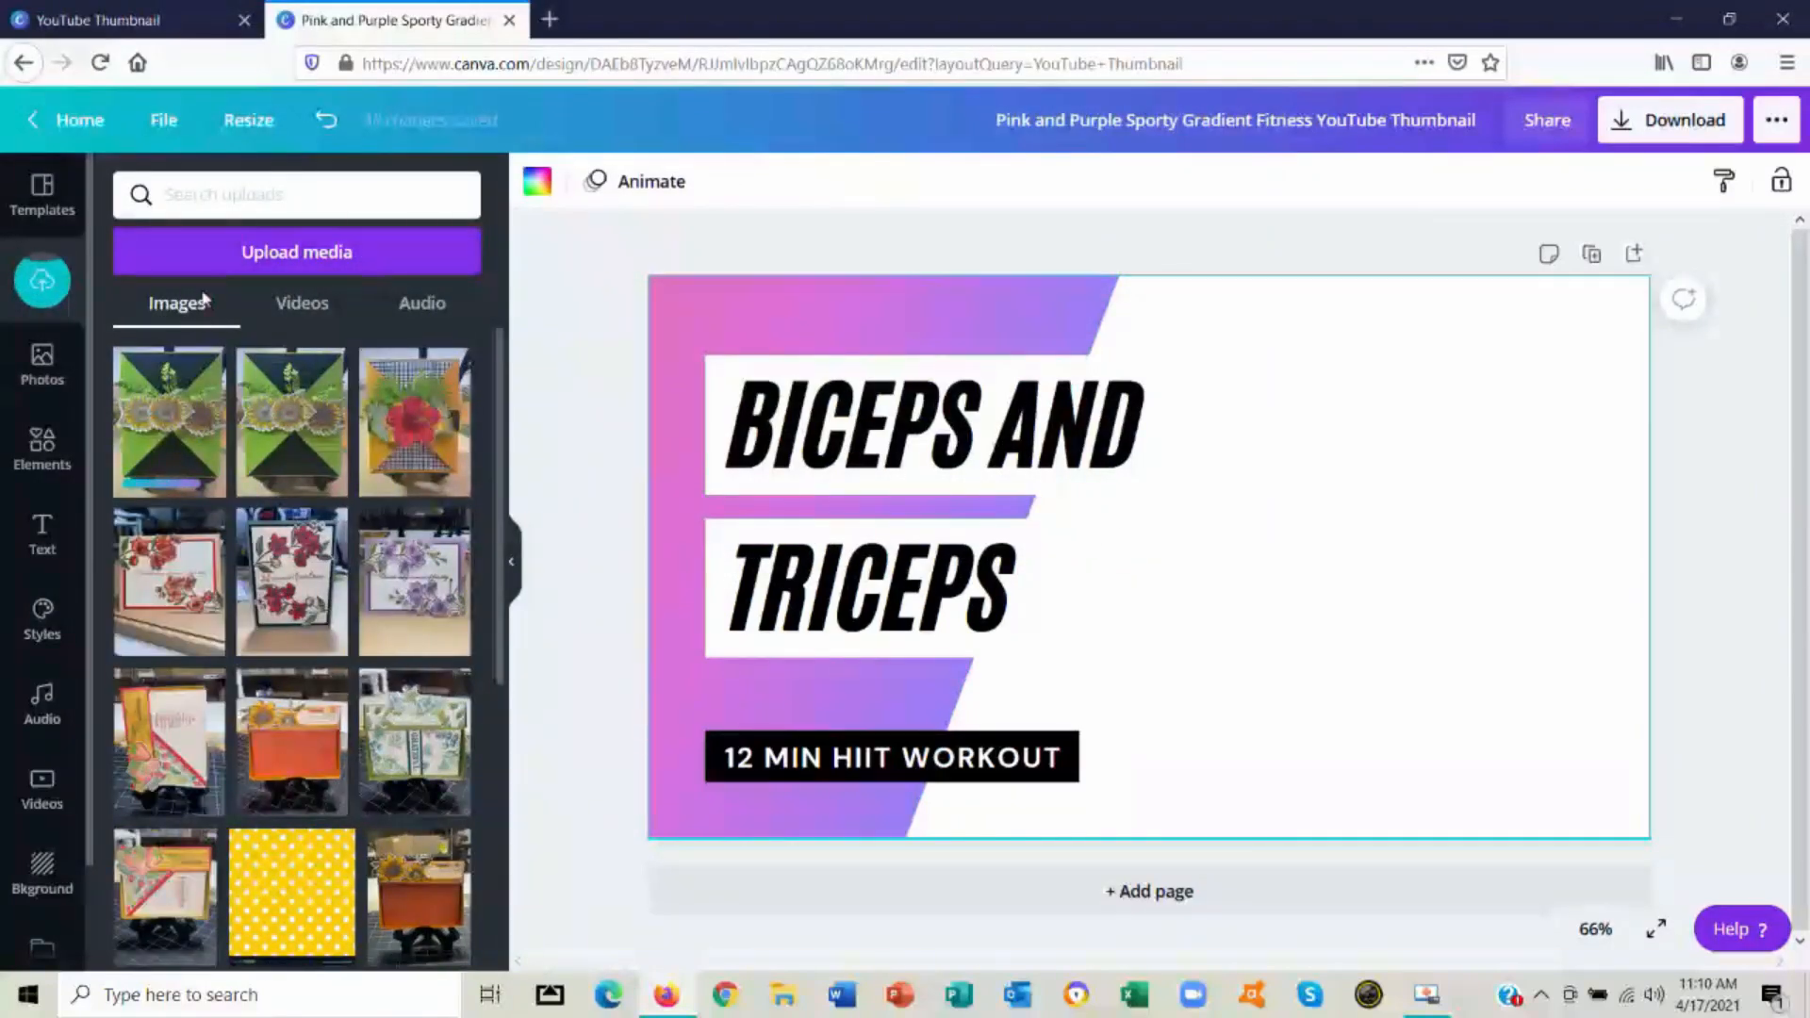
Place the uploaded sunflower card picture, enlarged to nearly full height, on the white area beside the text and remove its background
left_click(153, 418)
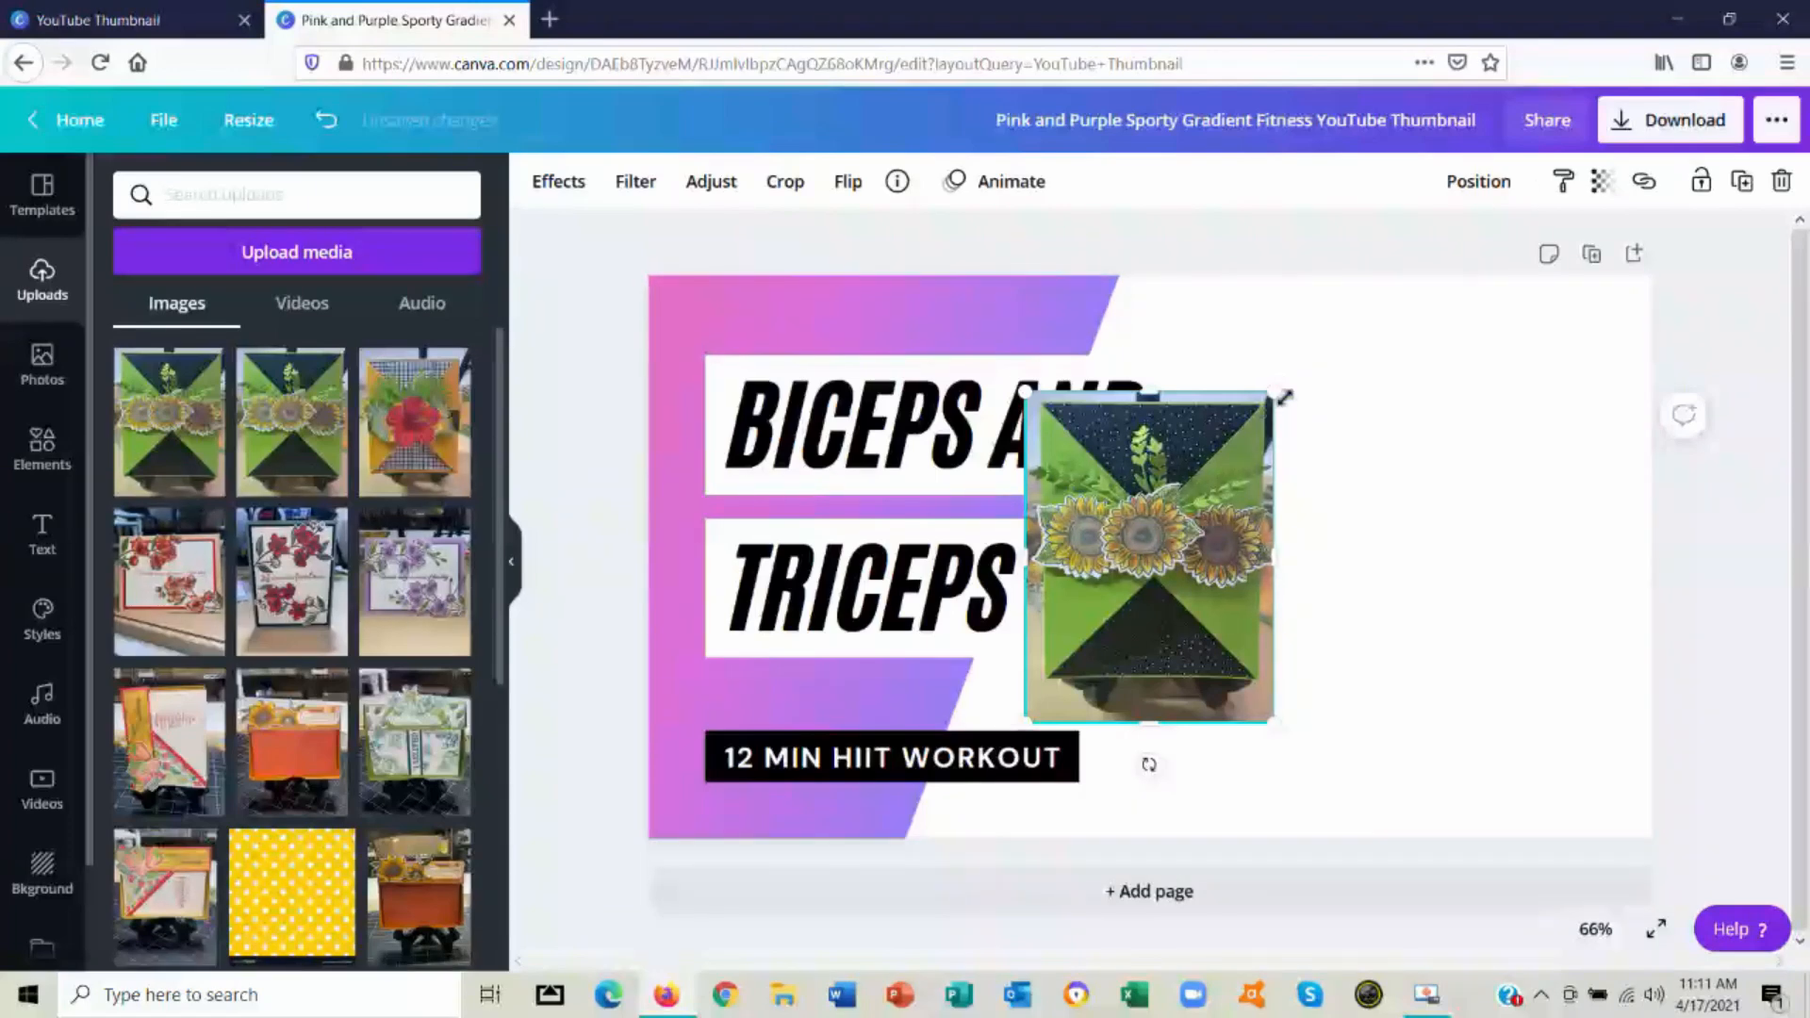
left_click_drag(1276, 390, 1425, 217)
left_click_drag(1261, 448, 1449, 550)
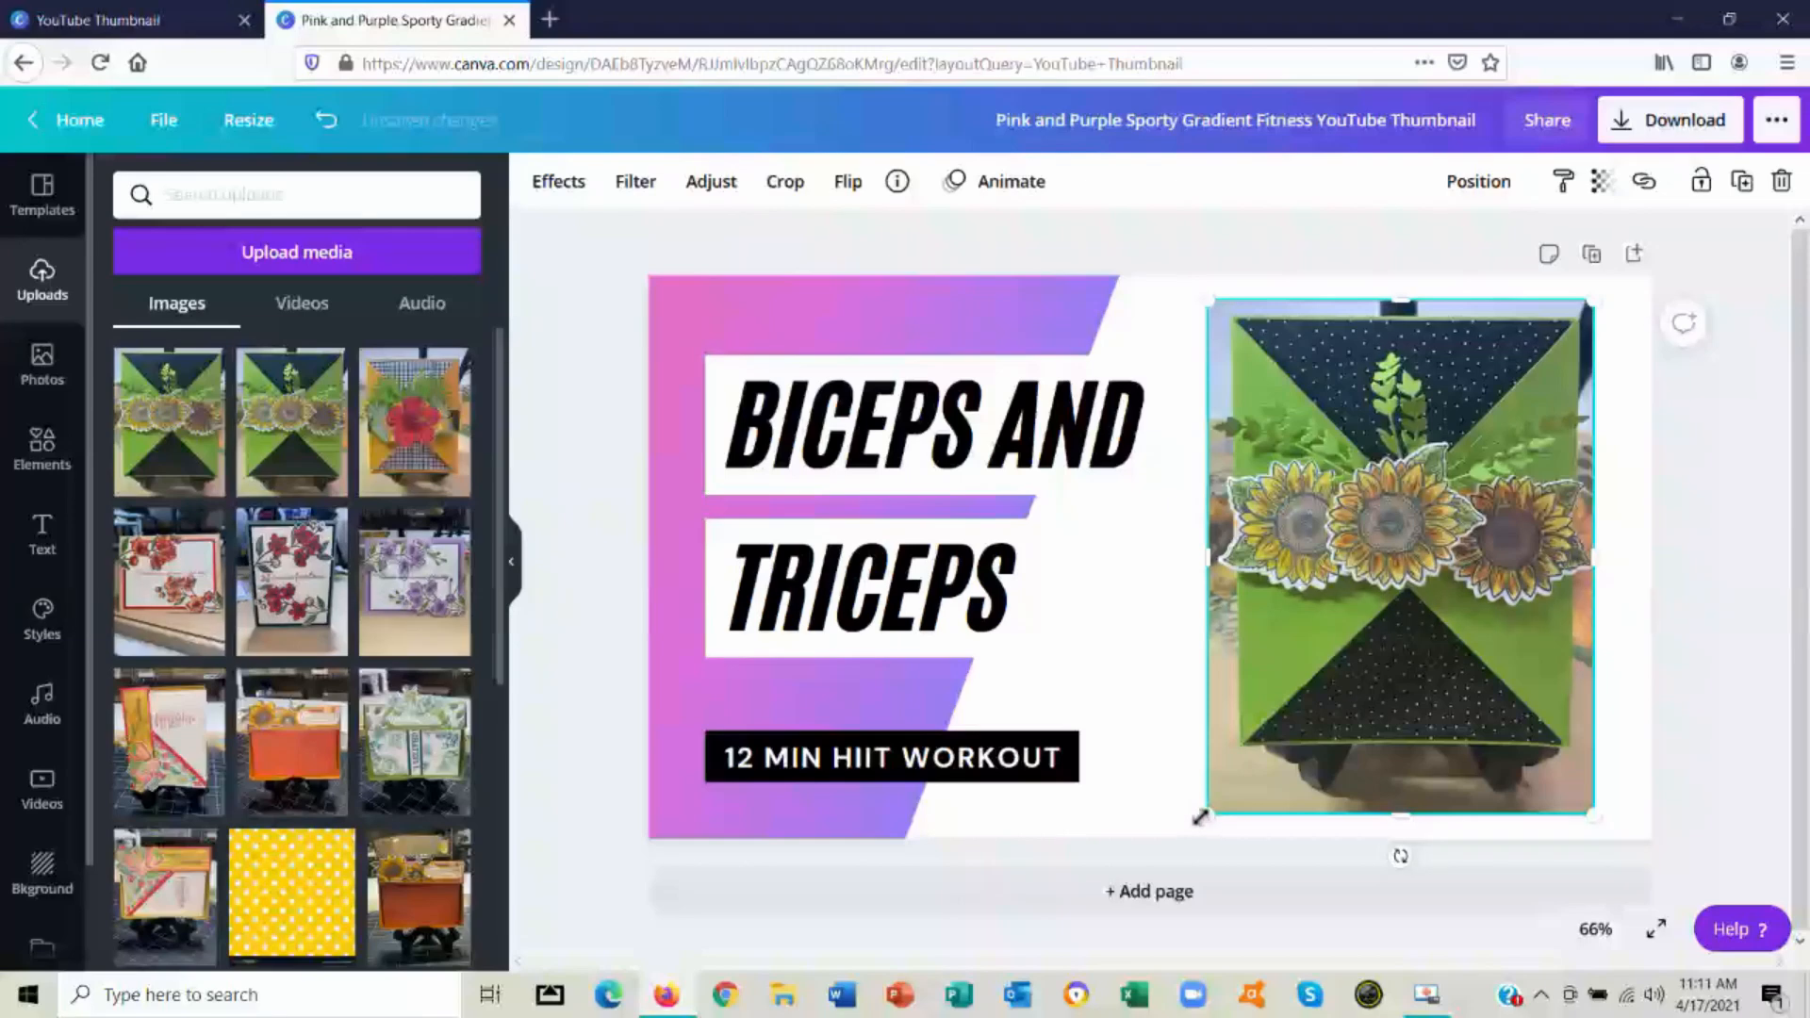
left_click_drag(1205, 813, 1181, 827)
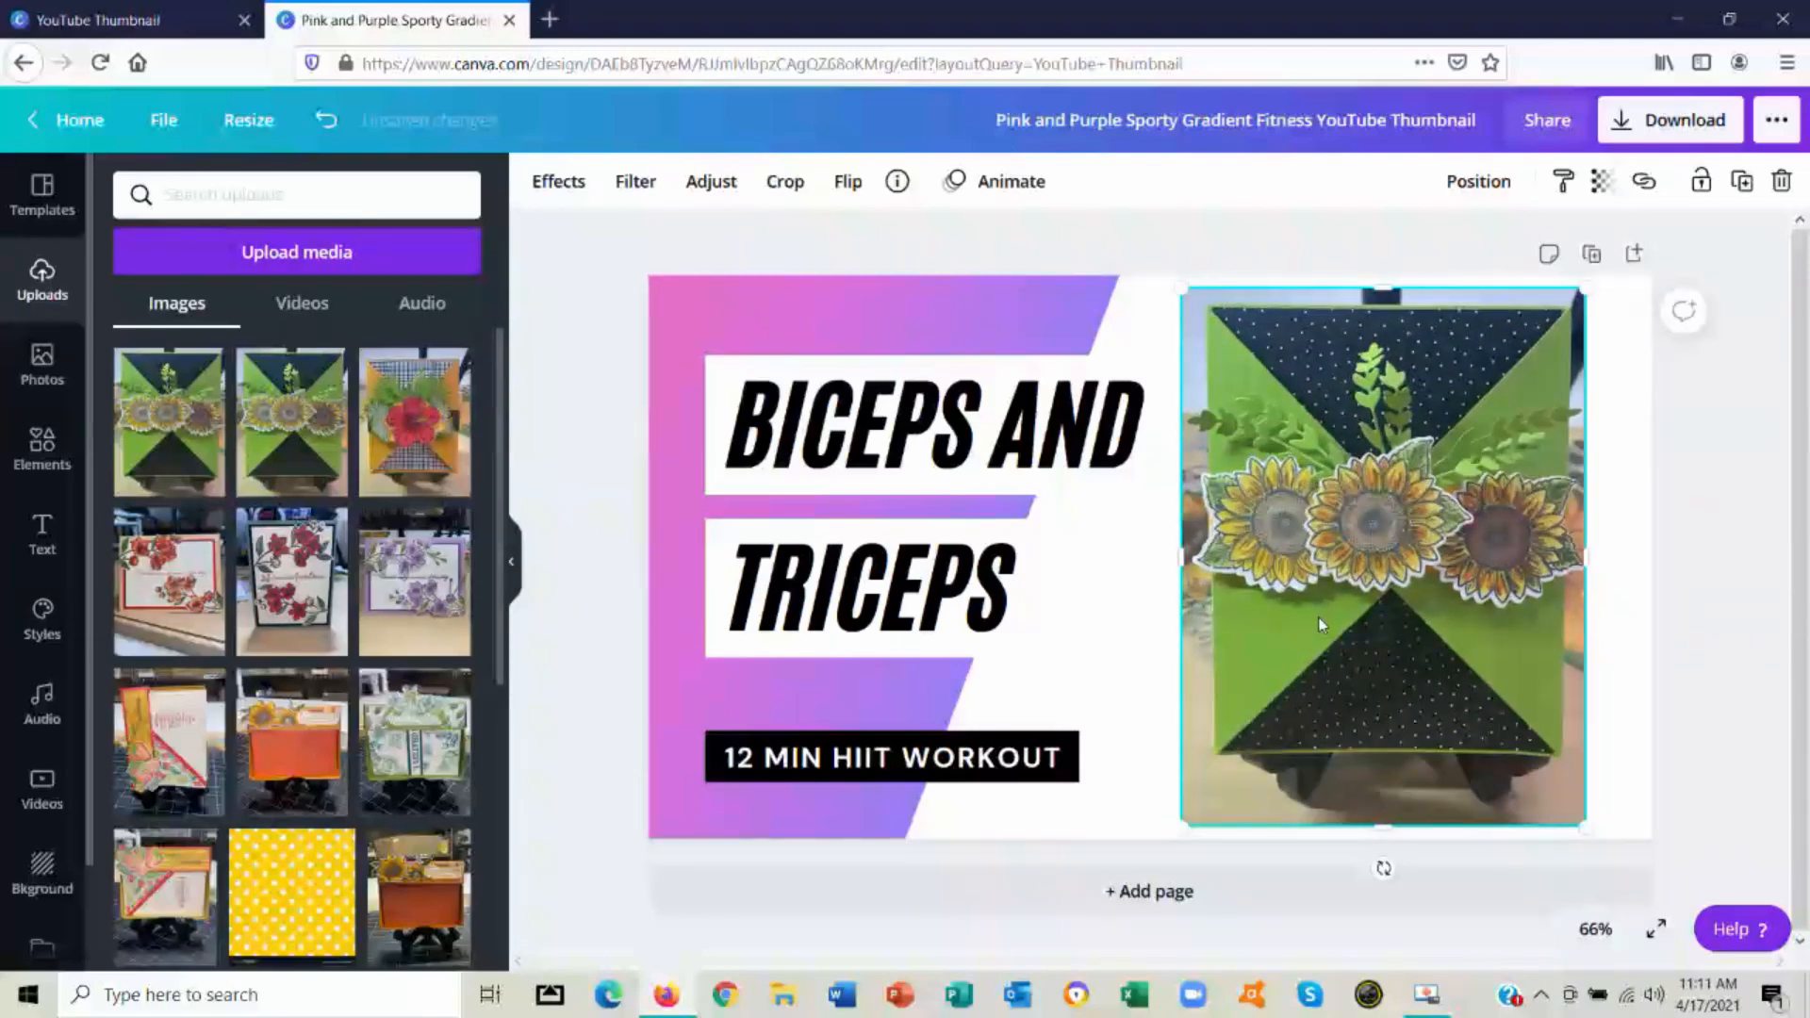
left_click(562, 189)
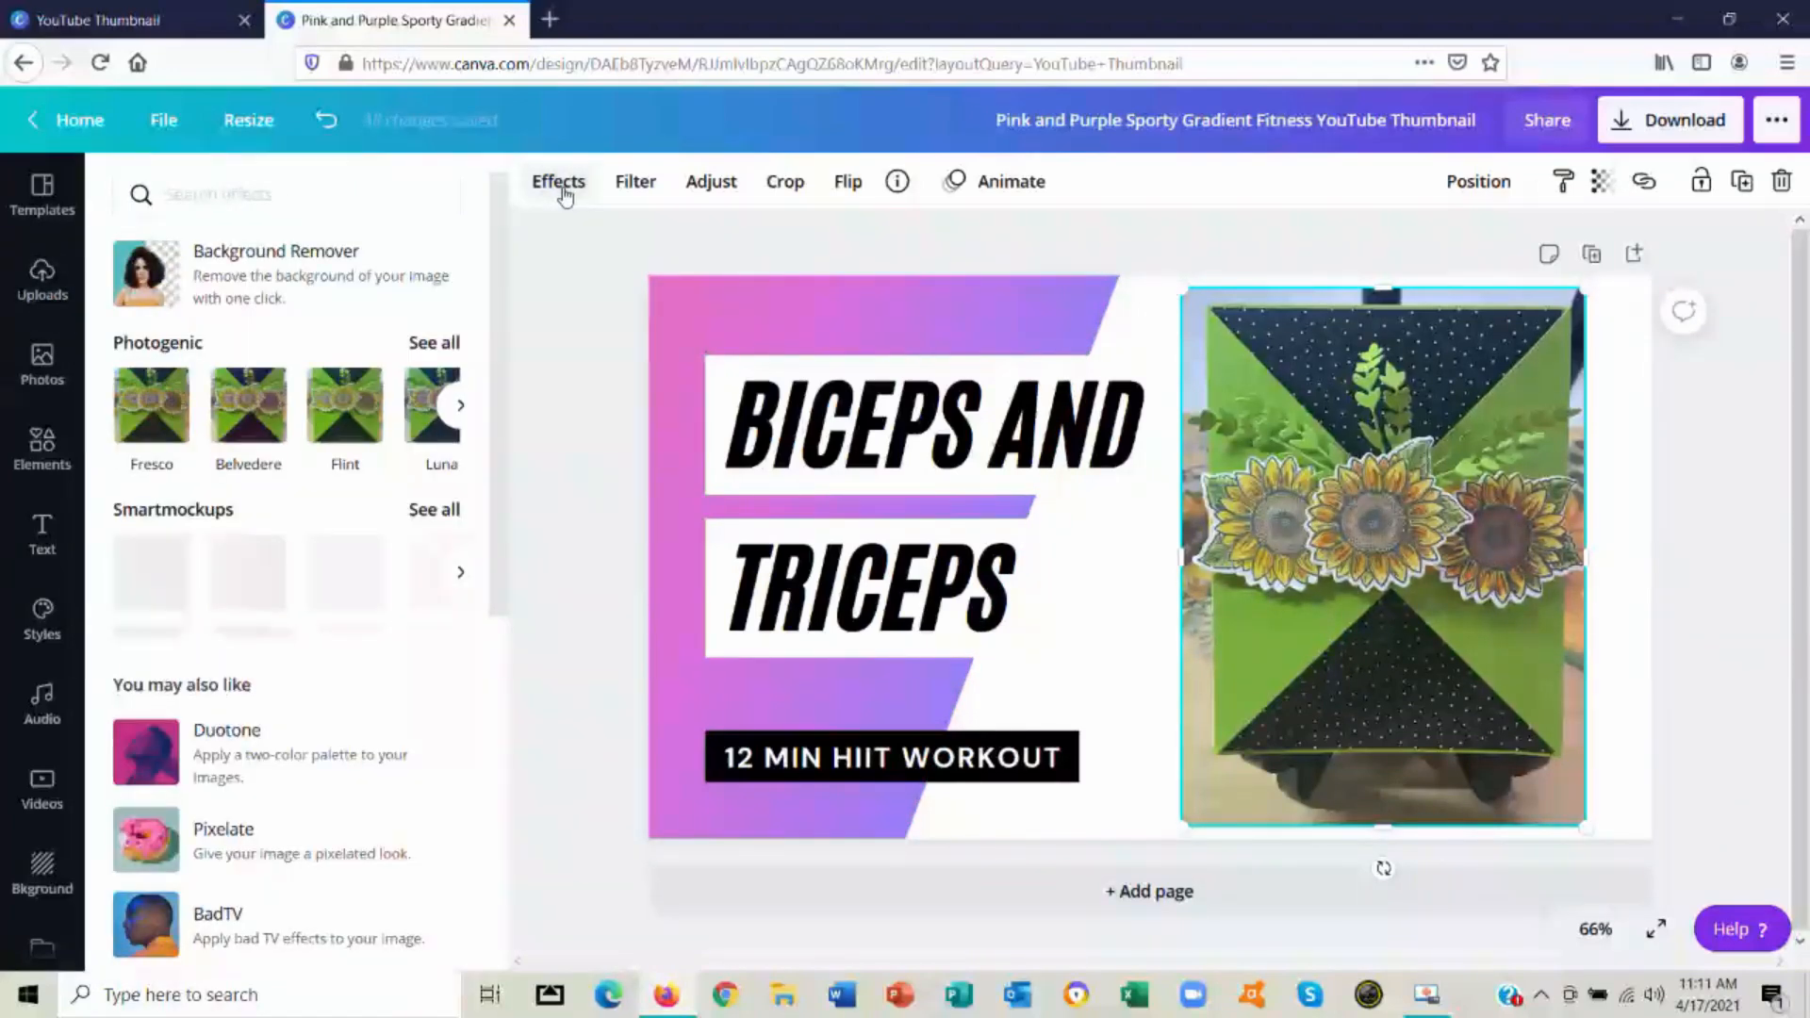
left_click(374, 279)
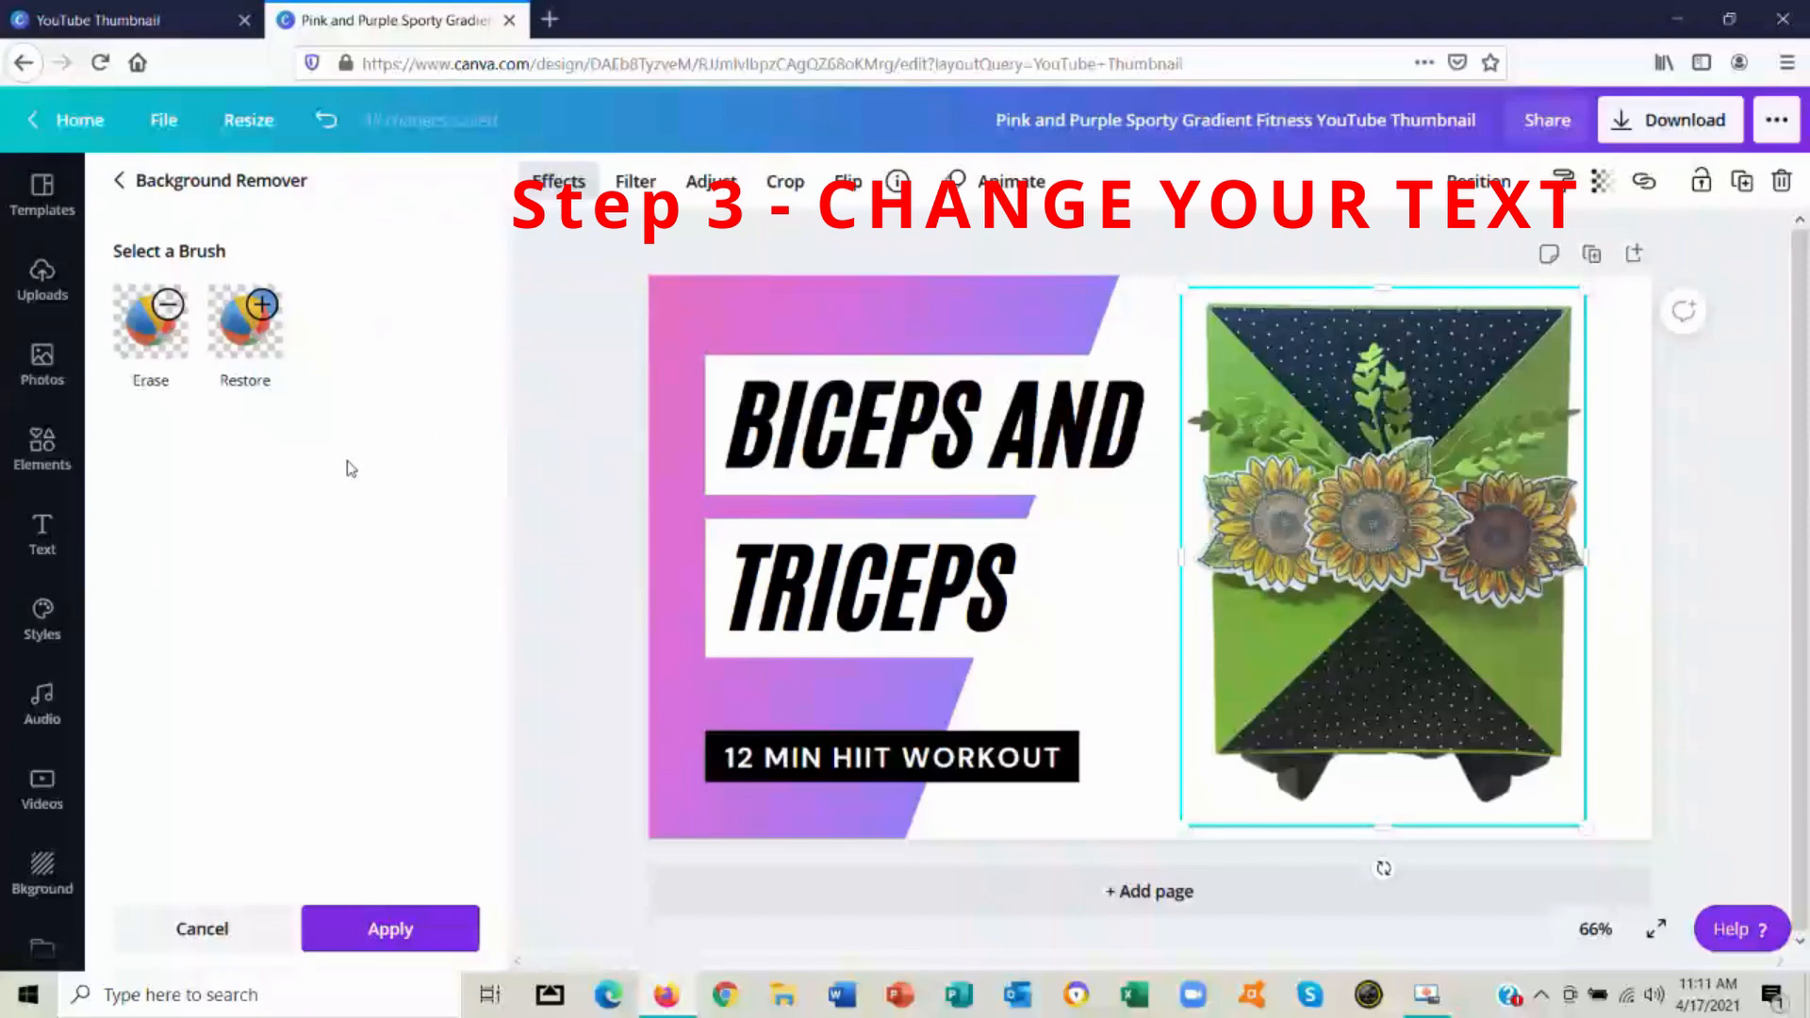
Replace the "BICEPS AND" text with "FUN FOLD" and center it in its box
left_click(910, 429)
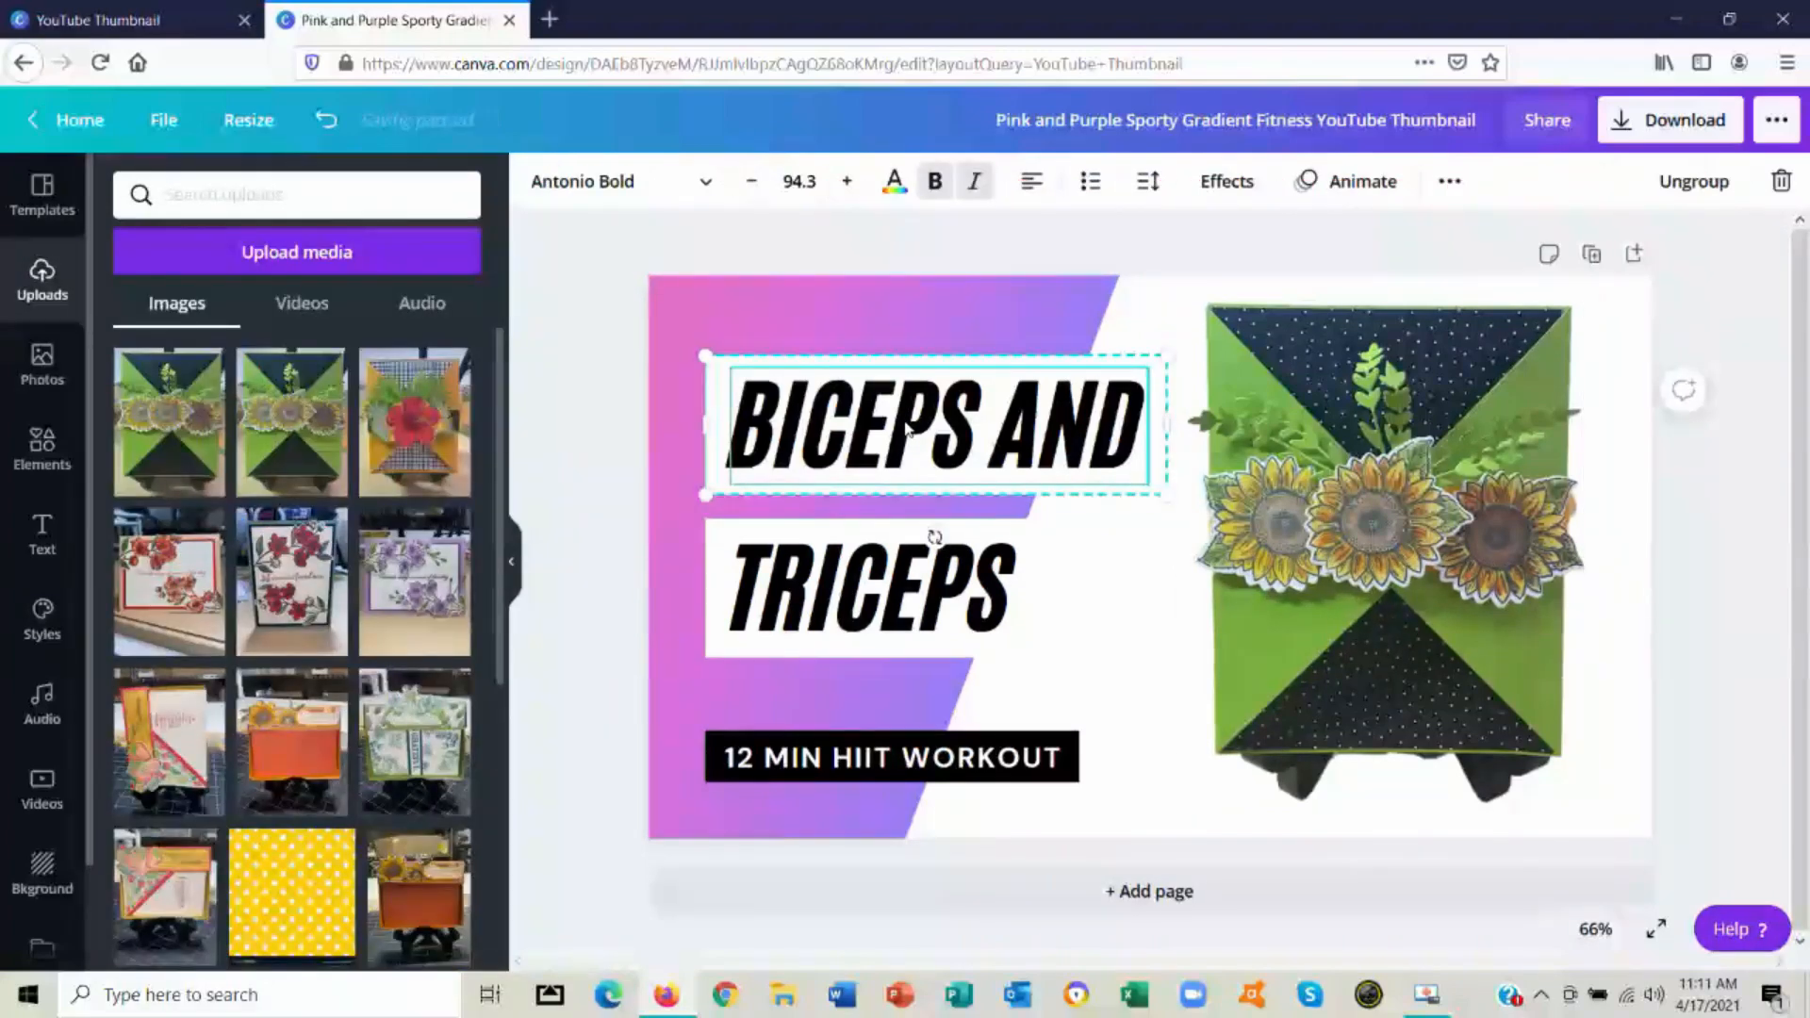
left_click(906, 422)
type("FUN FOLD")
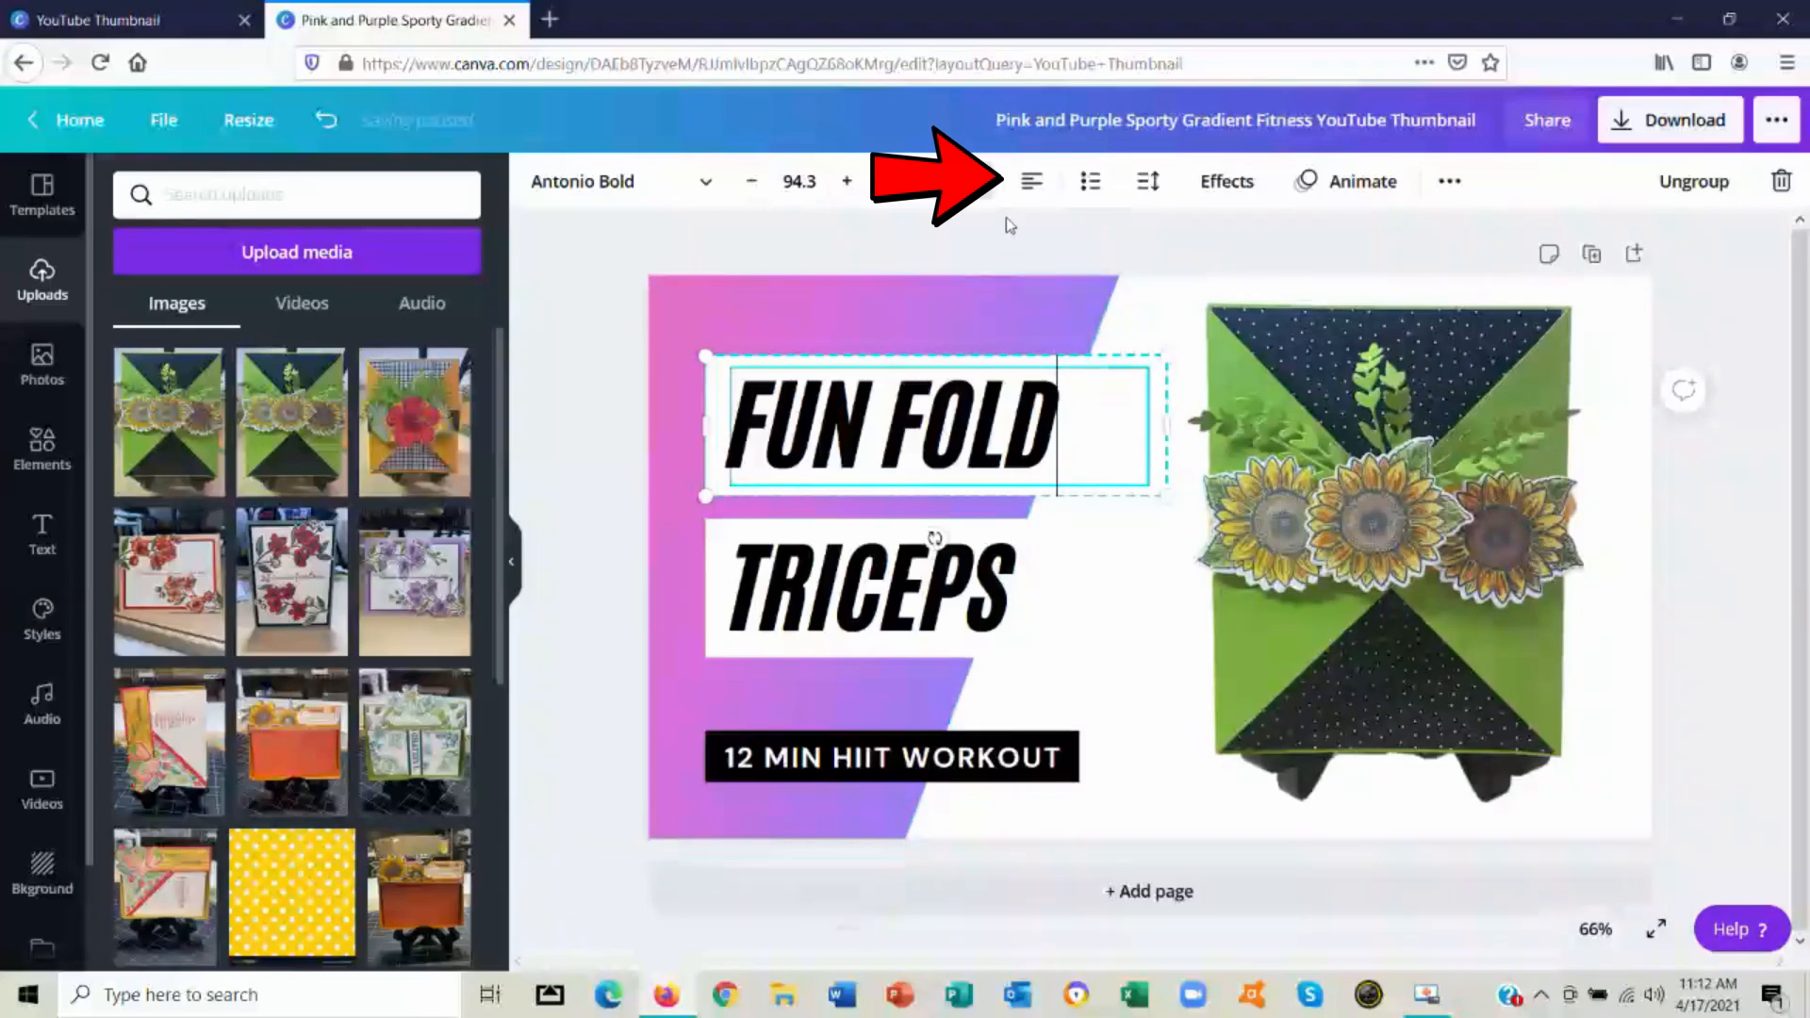
left_click(1032, 184)
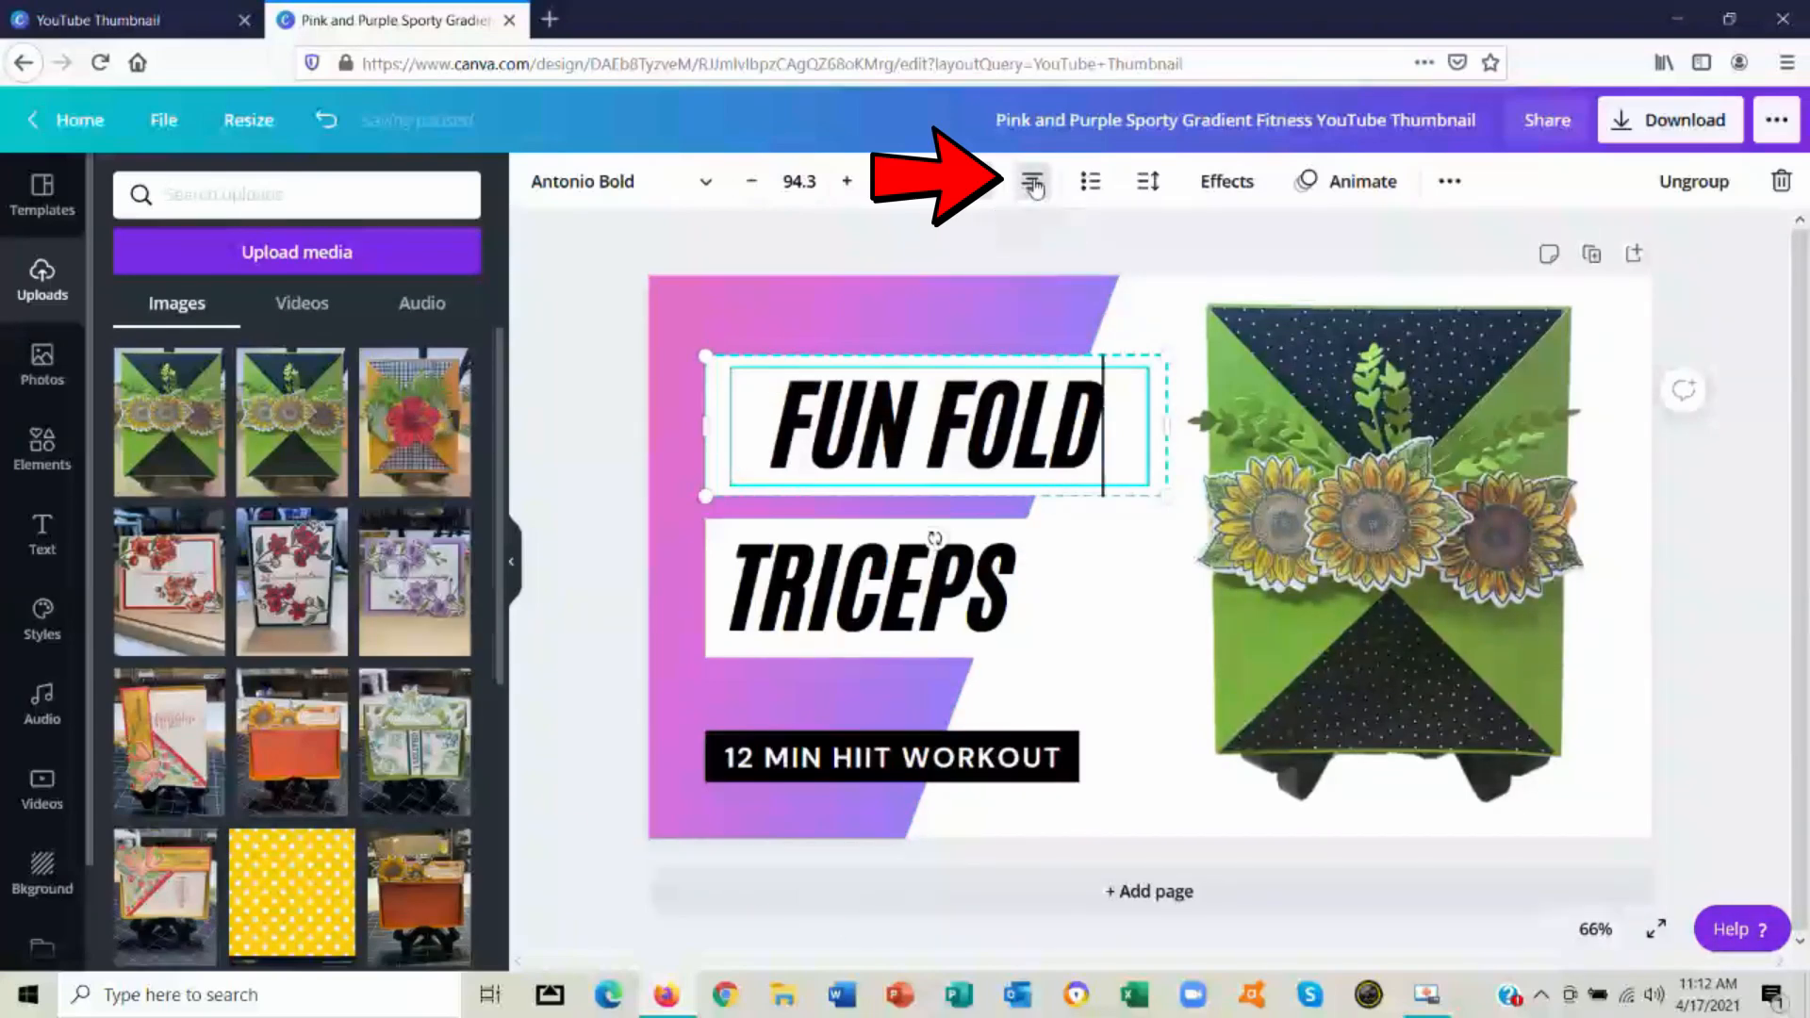
Replace the "TRICEPS" text with "EASY" and center it in its box
left_click(887, 600)
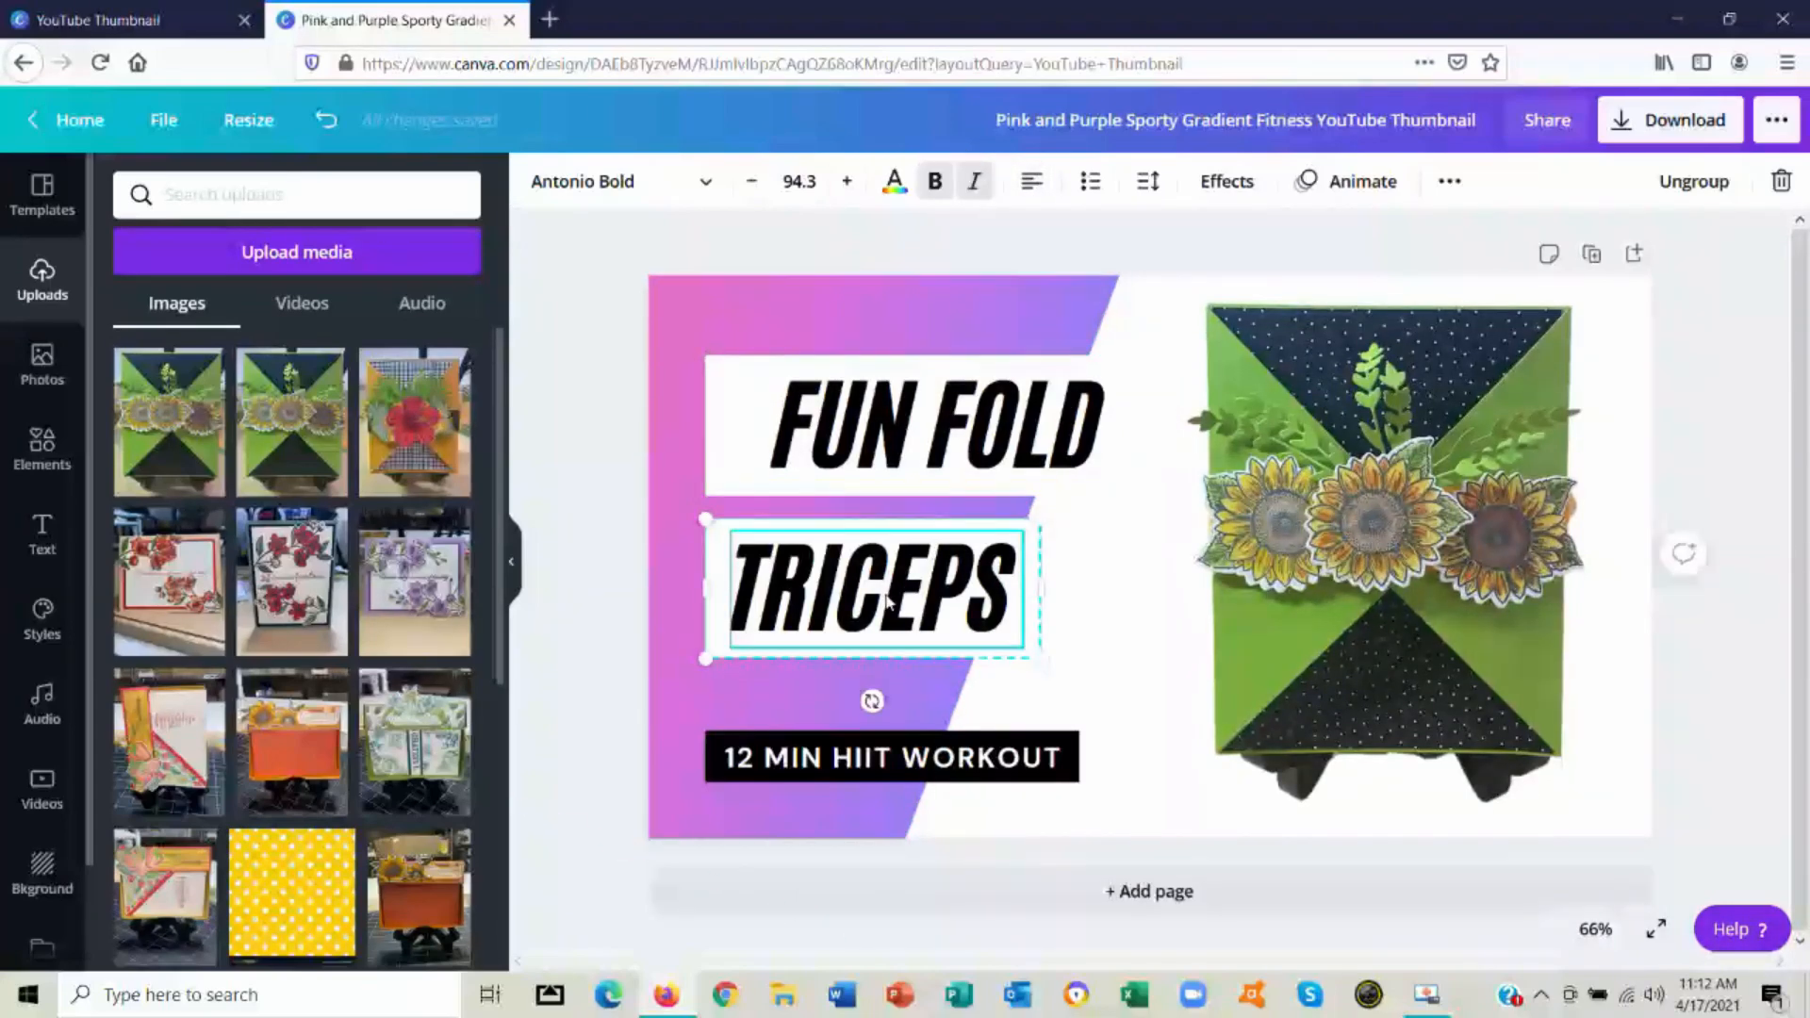
double_click(887, 596)
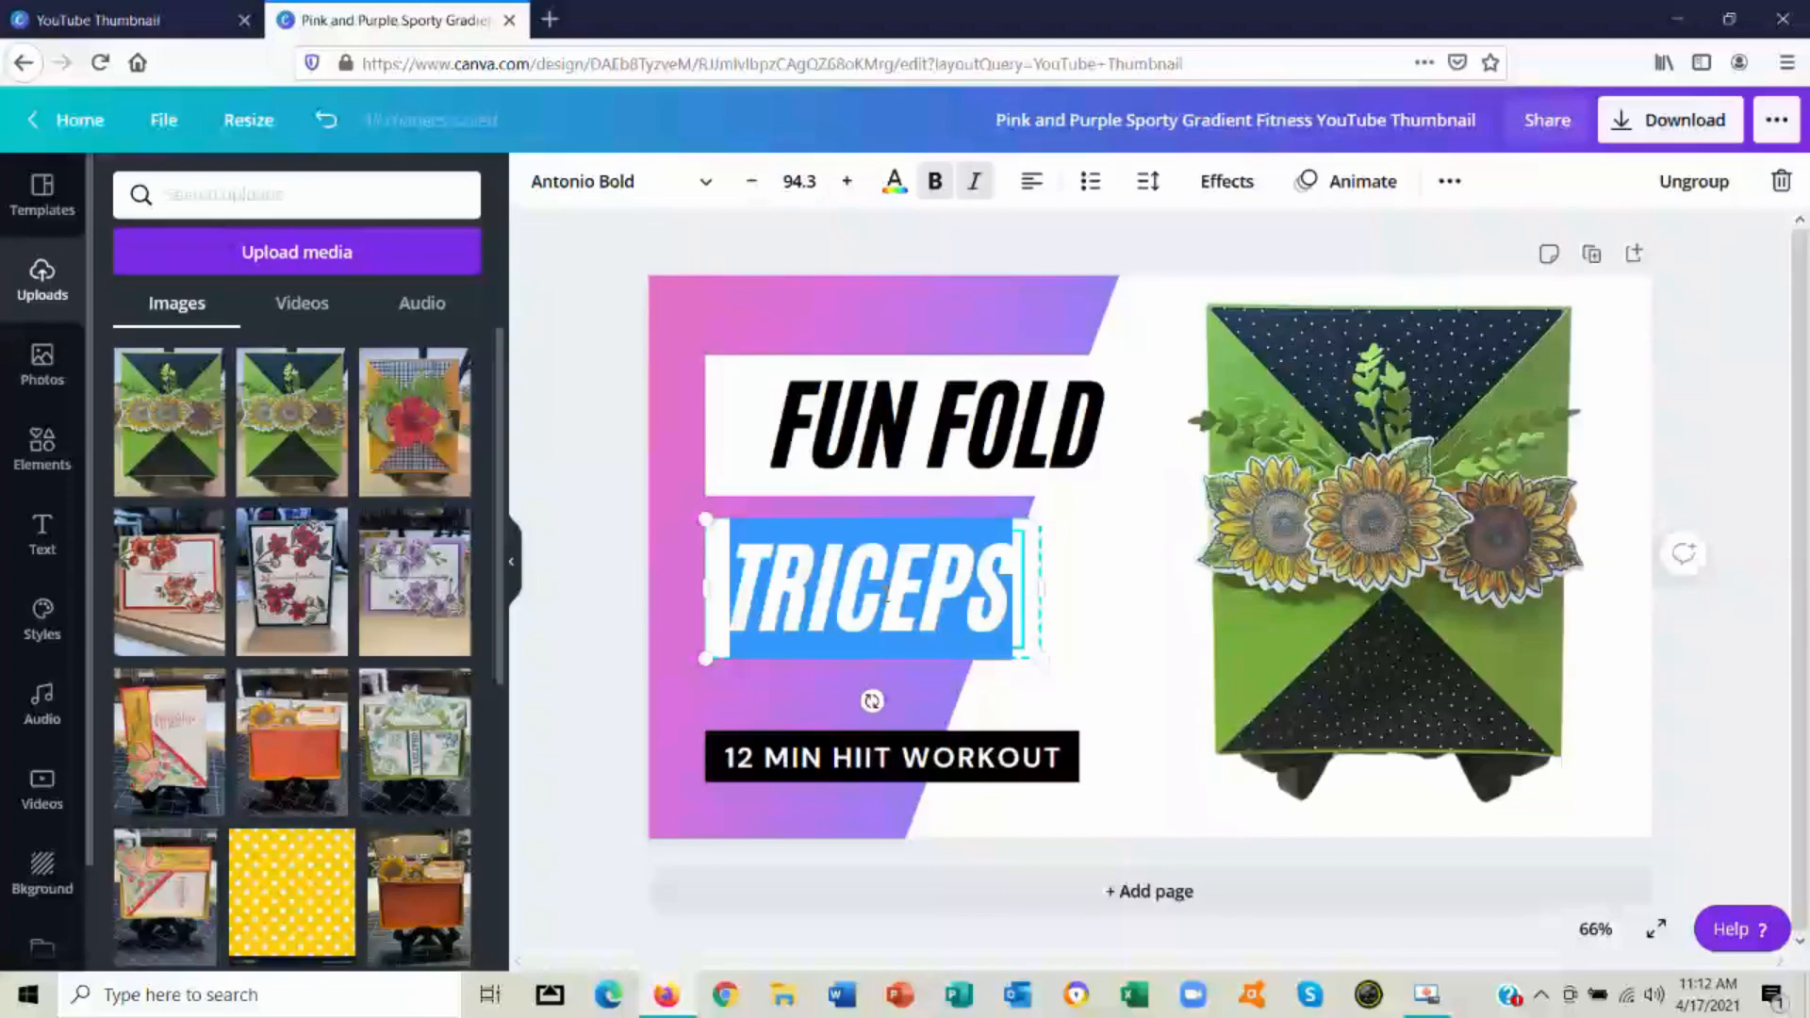
type("EASY")
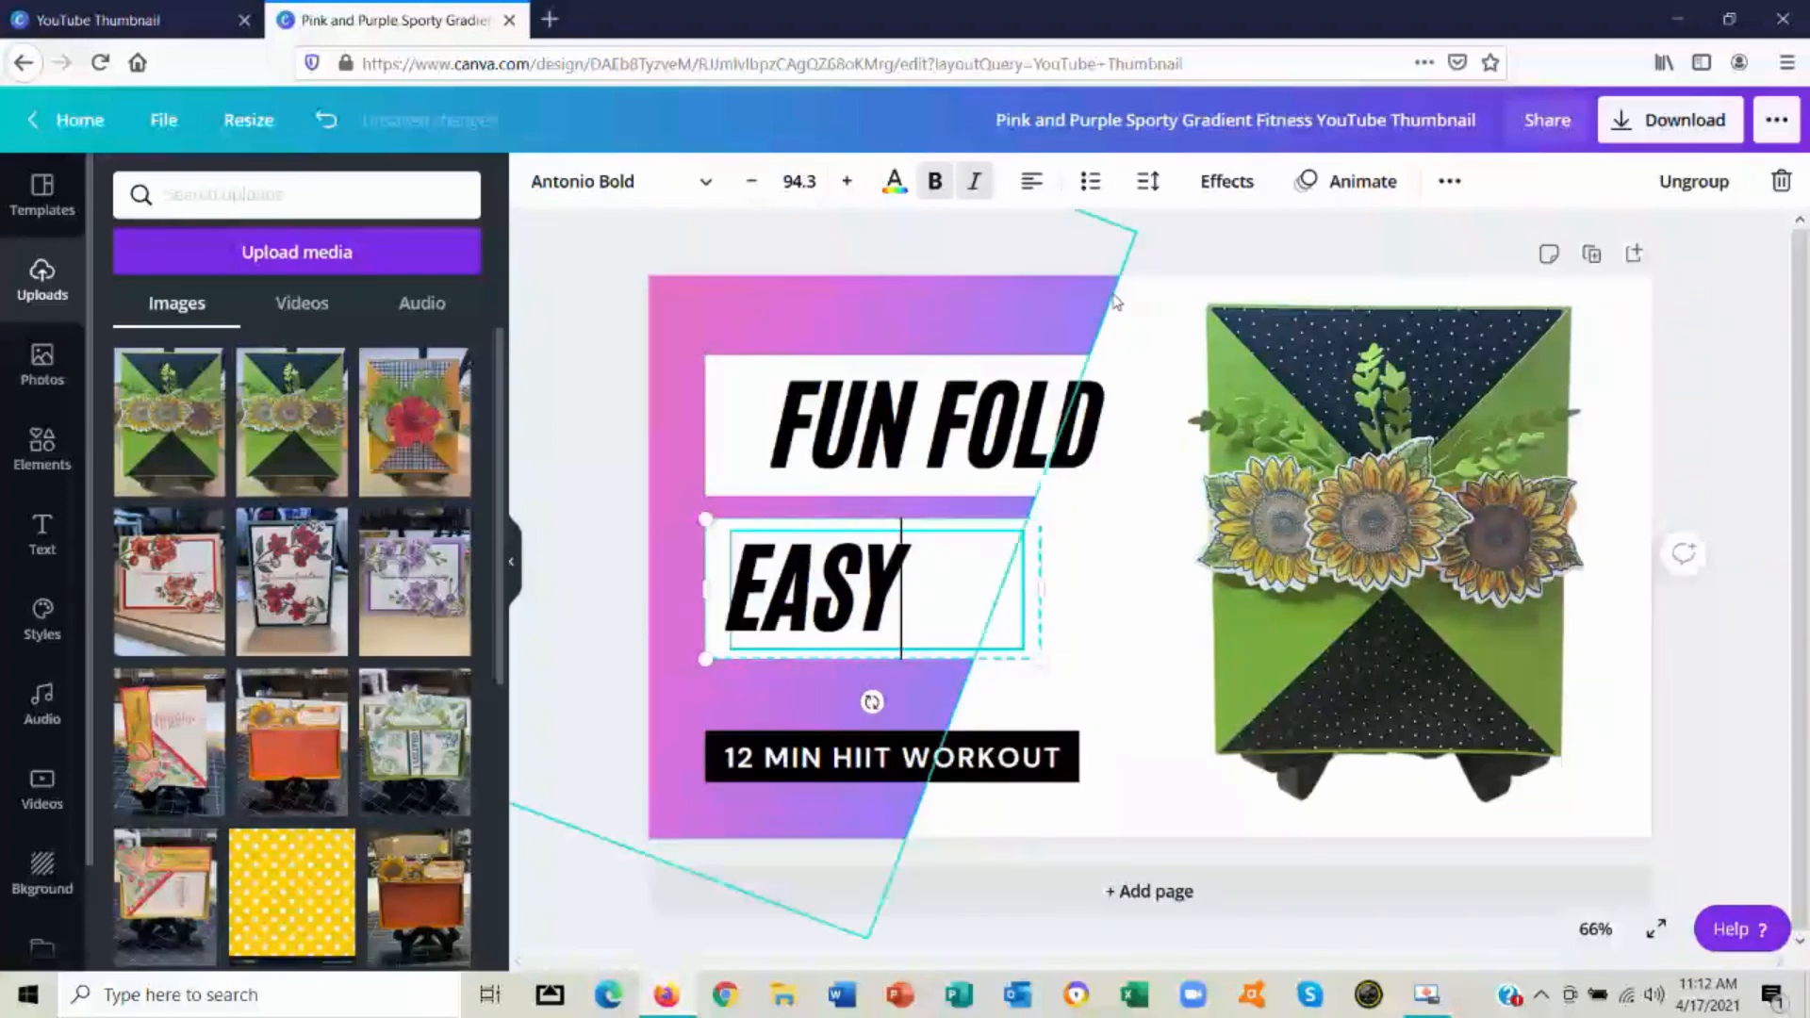
left_click(1032, 182)
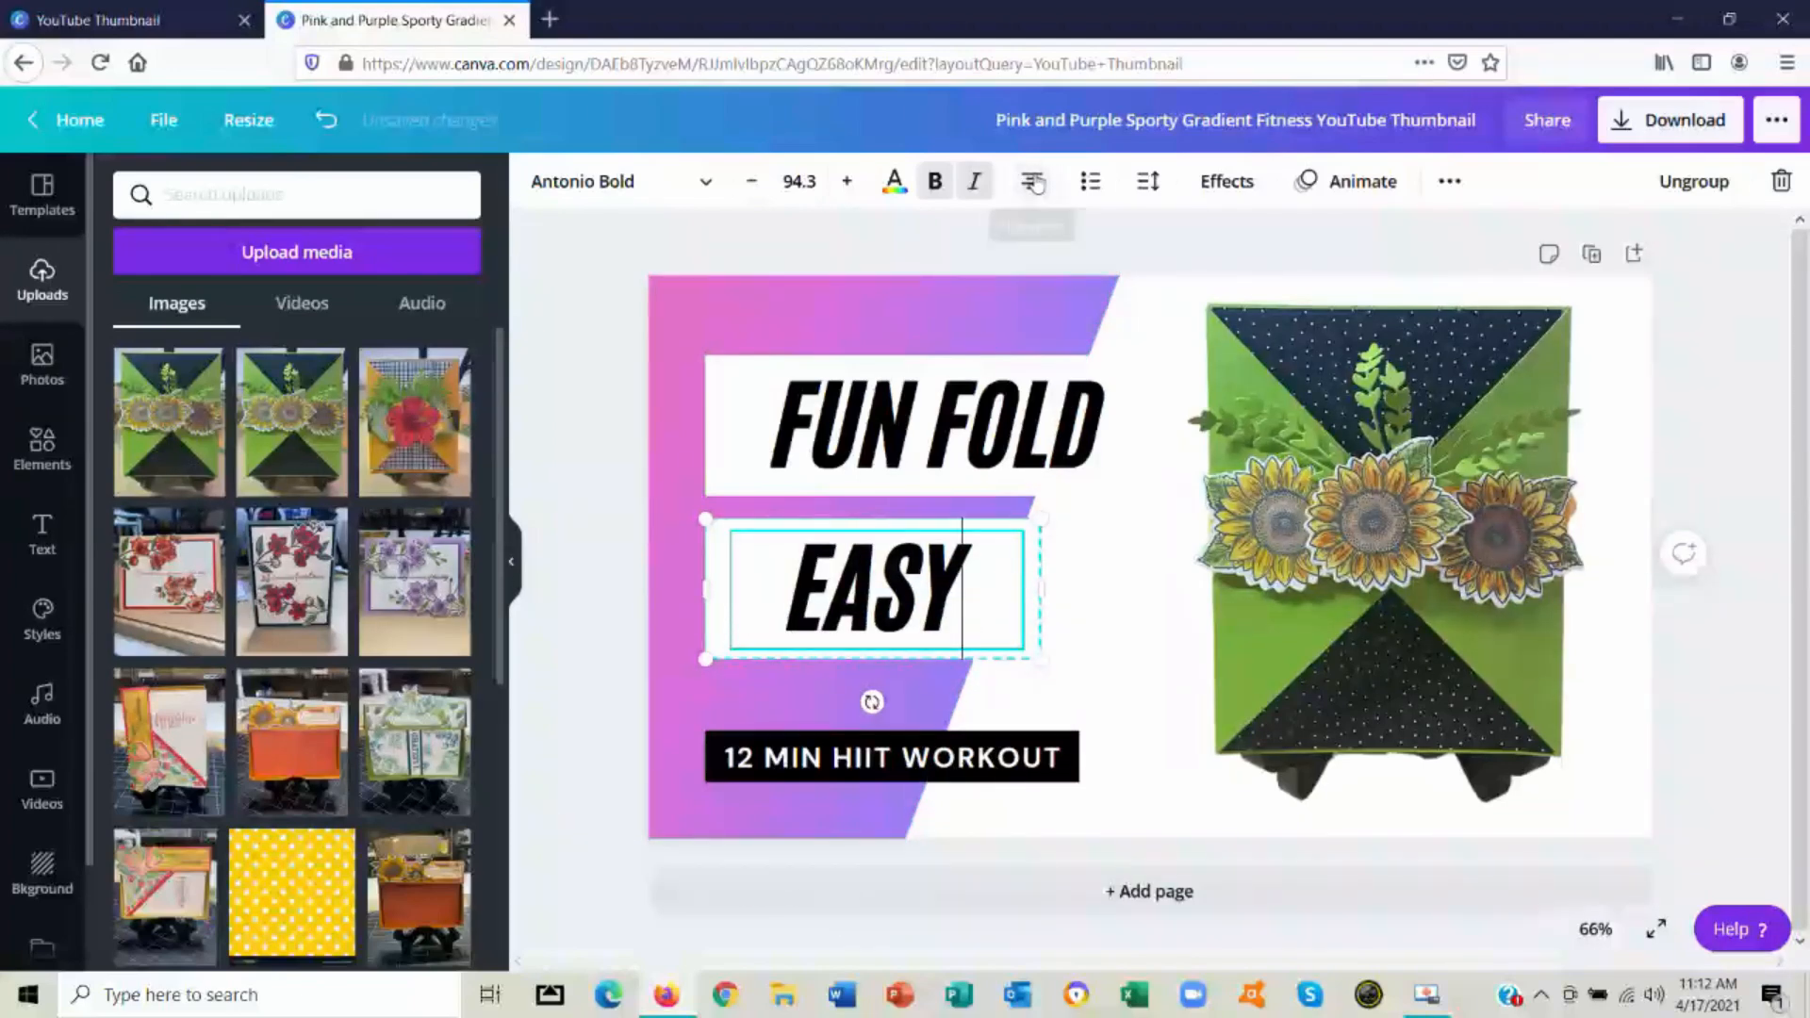
Delete the "12 MIN HIIT WORKOUT" text together with its black bar
left_click(1049, 771)
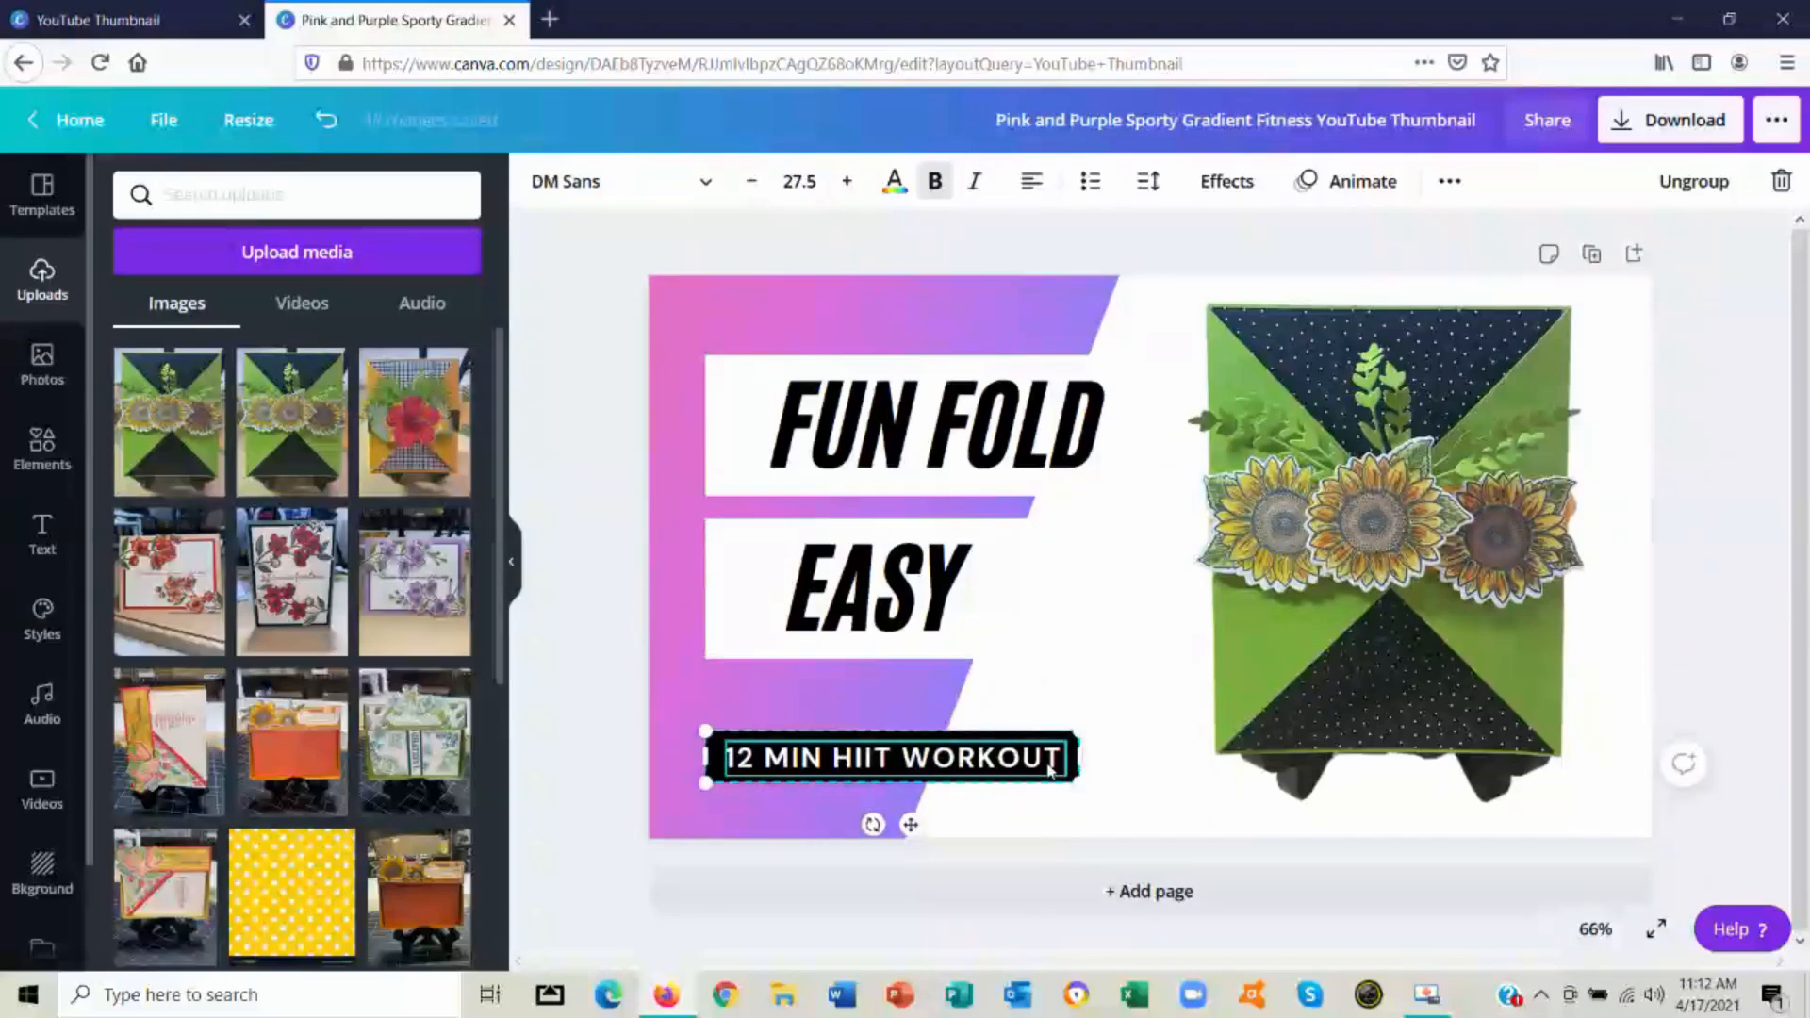
key("Delete")
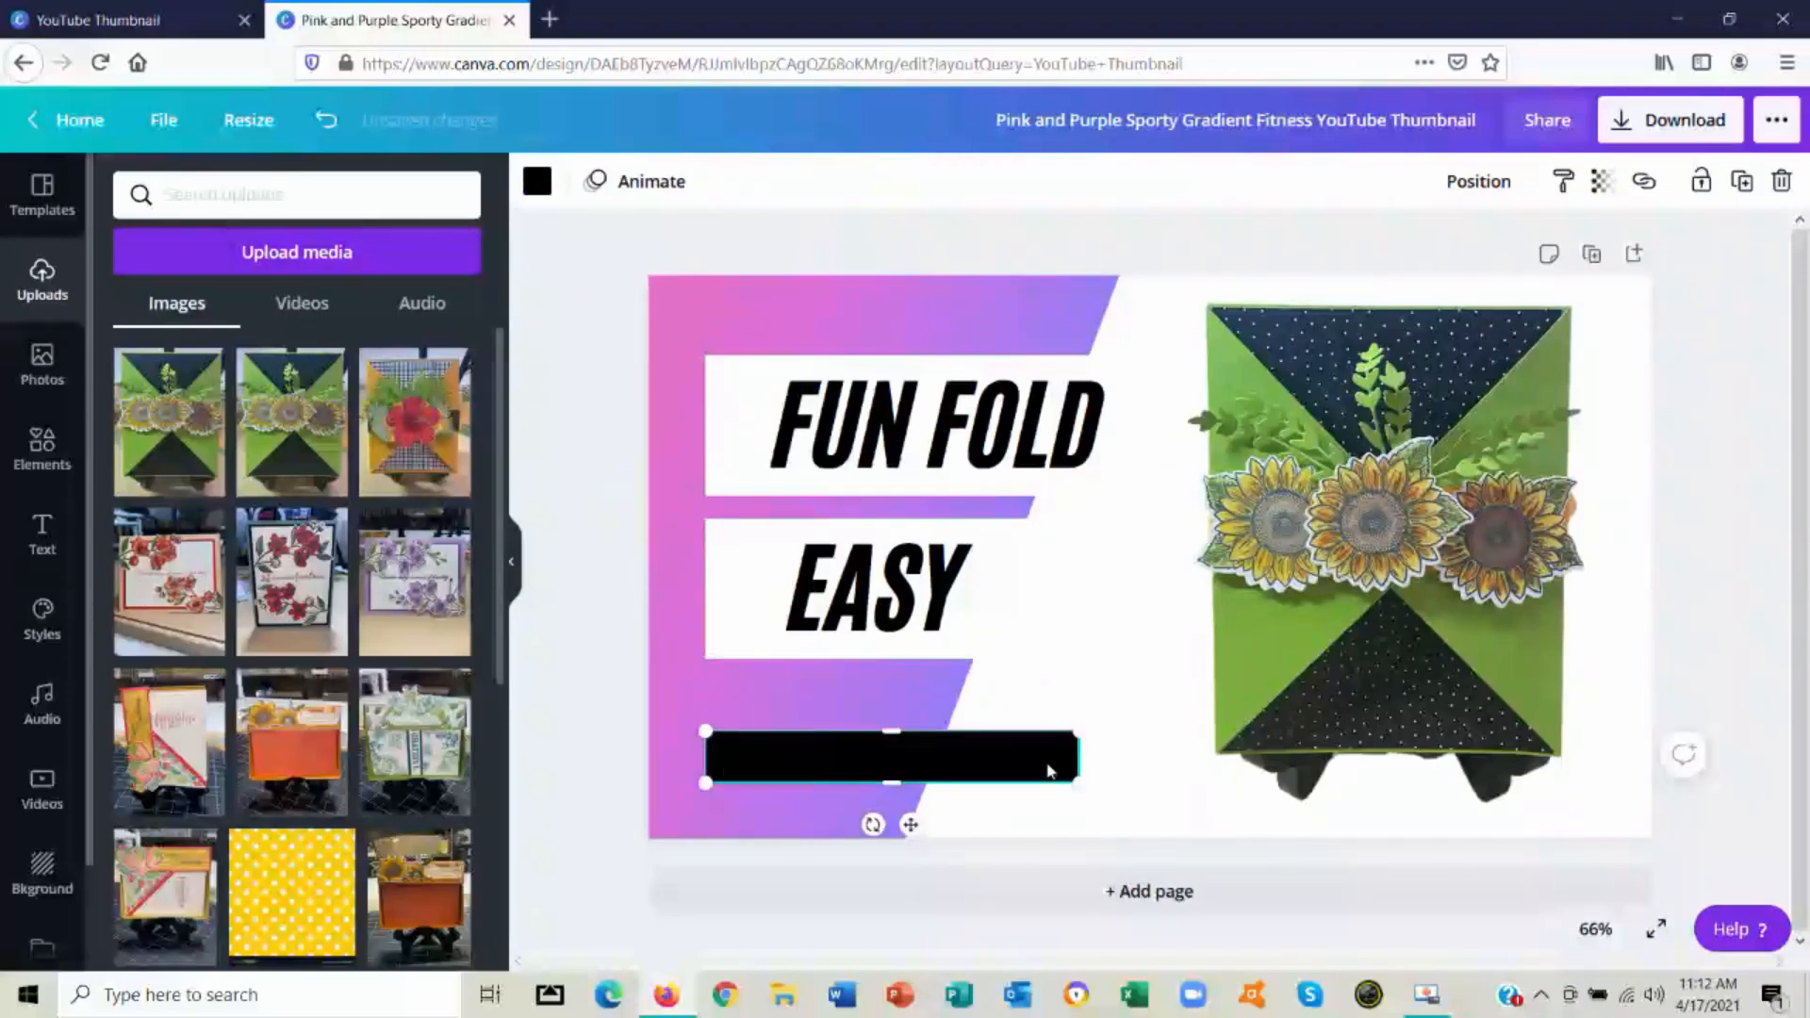
key("Delete")
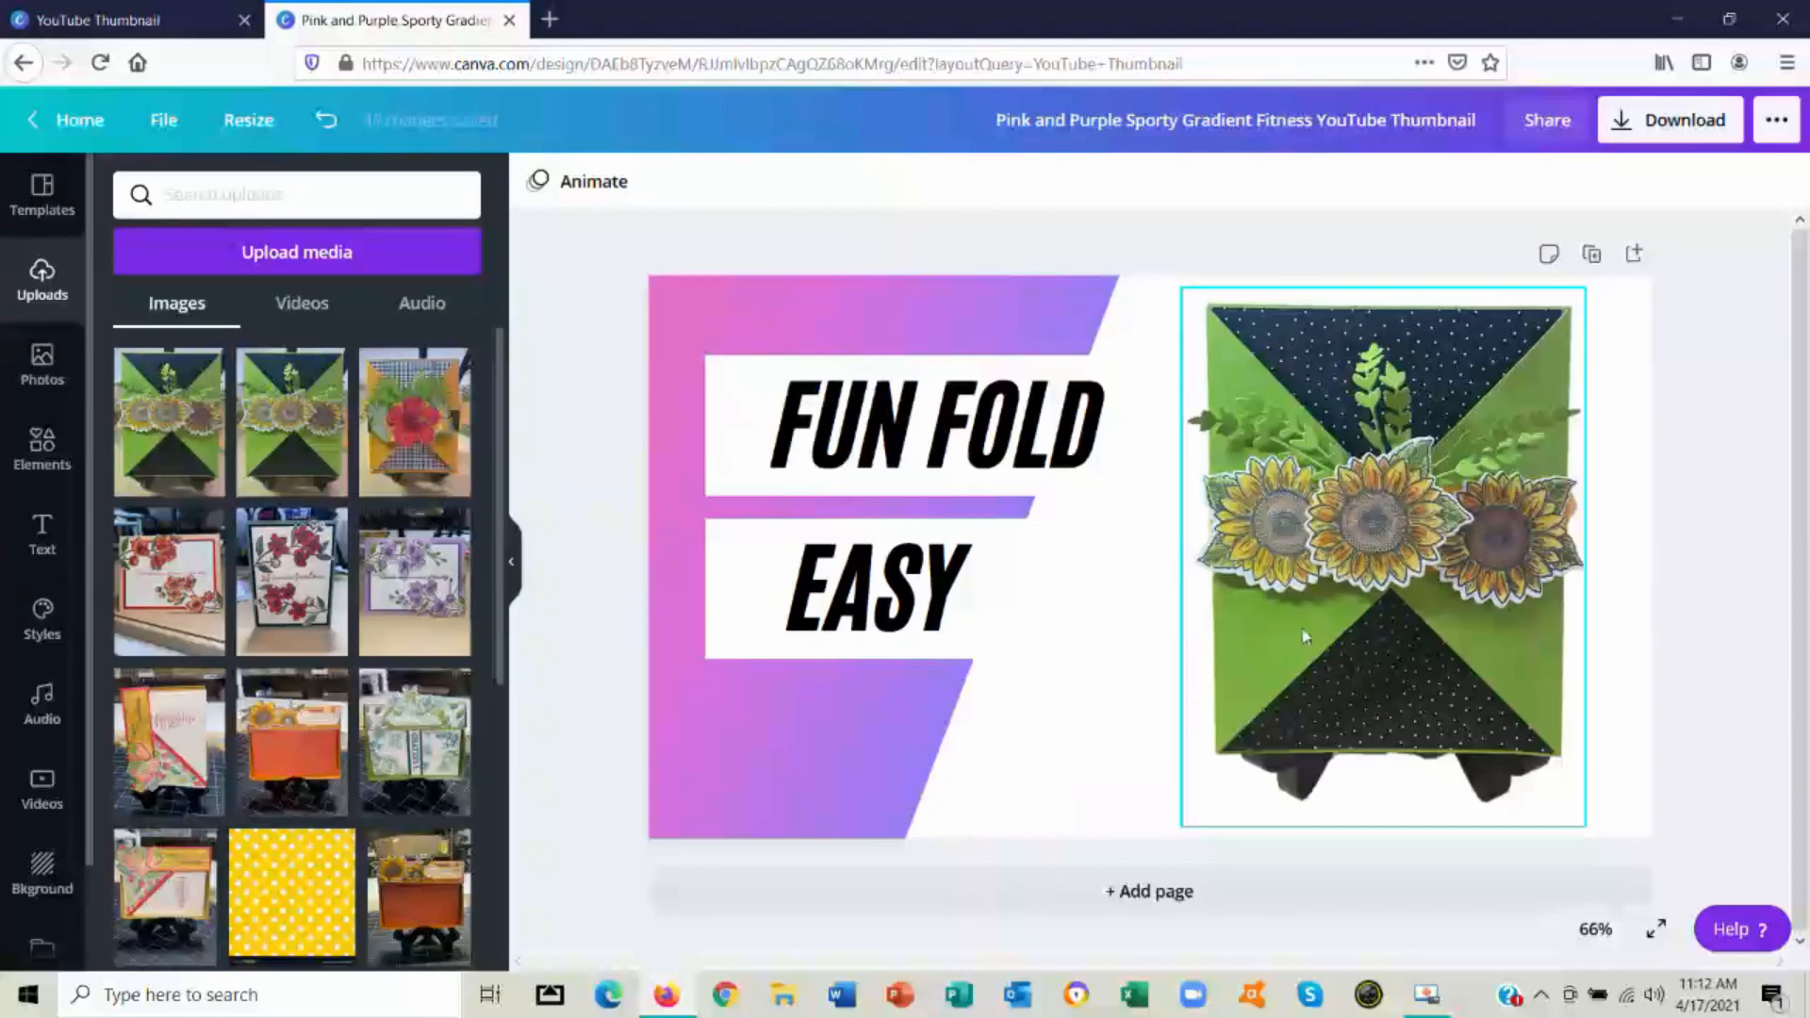
Change the pink color of the gradient shape behind the text to the light green default color
left_click(836, 723)
key("ctrl+plus")
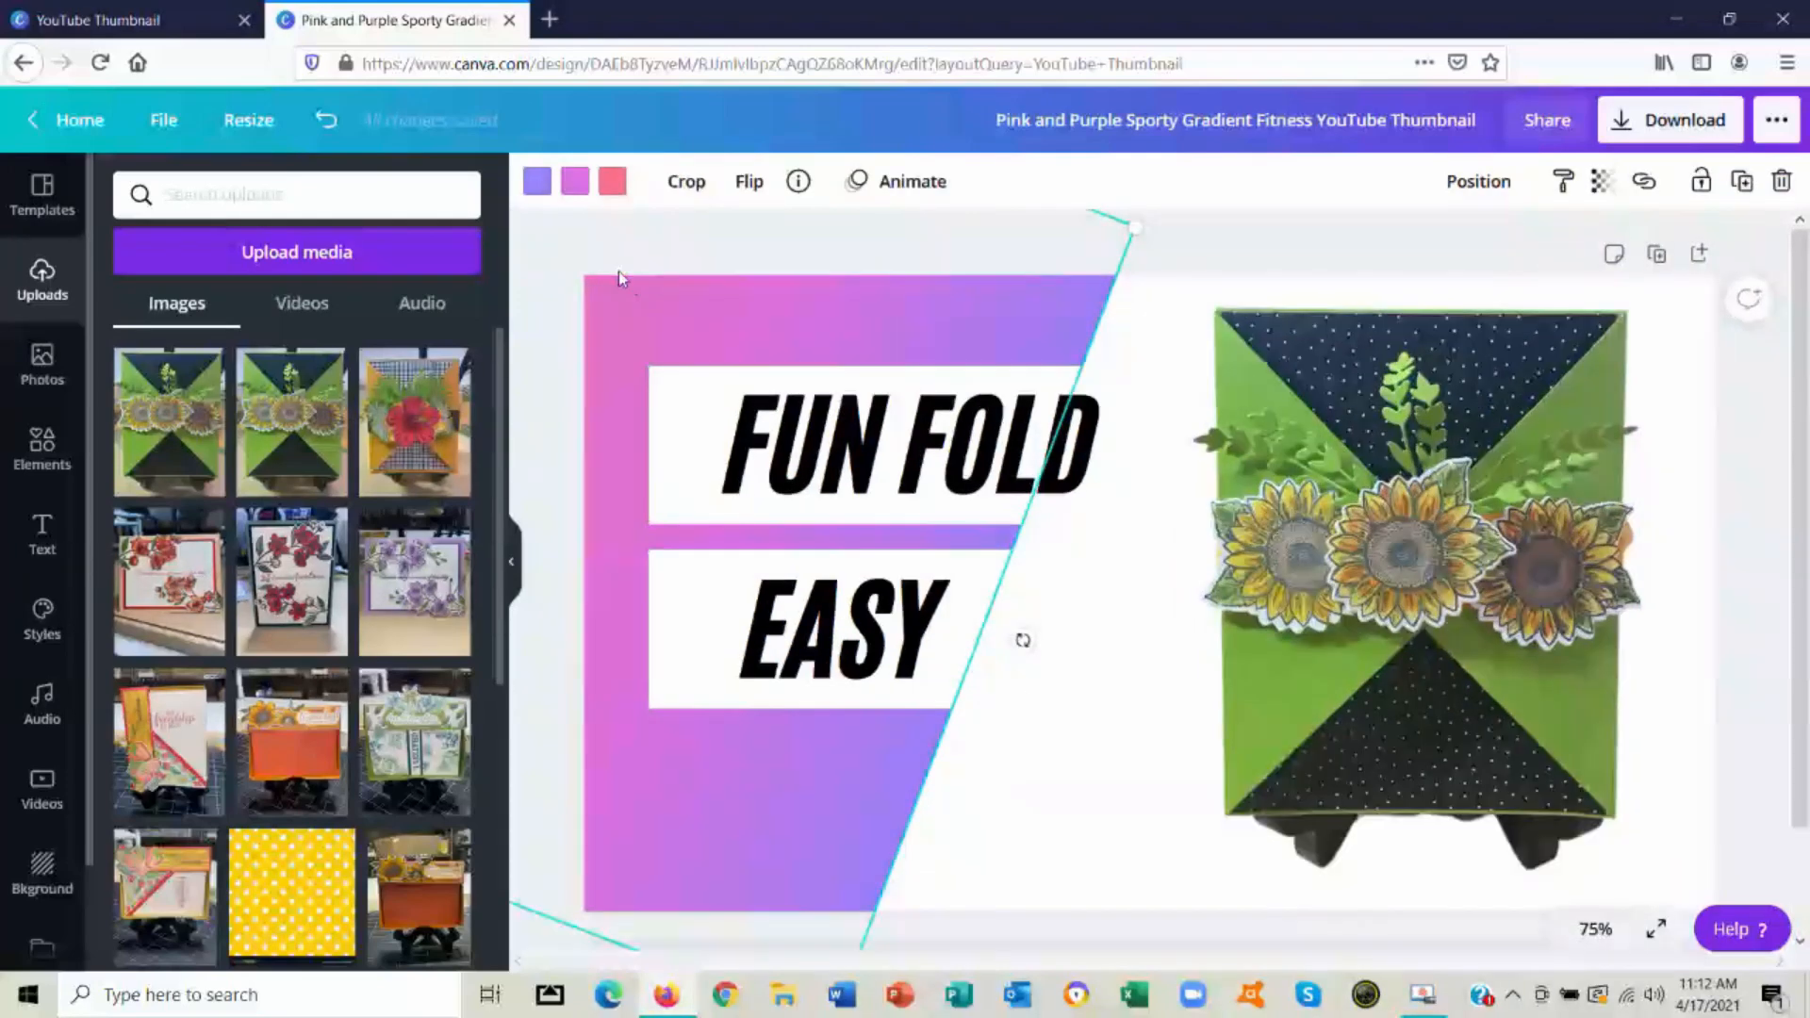
left_click(576, 187)
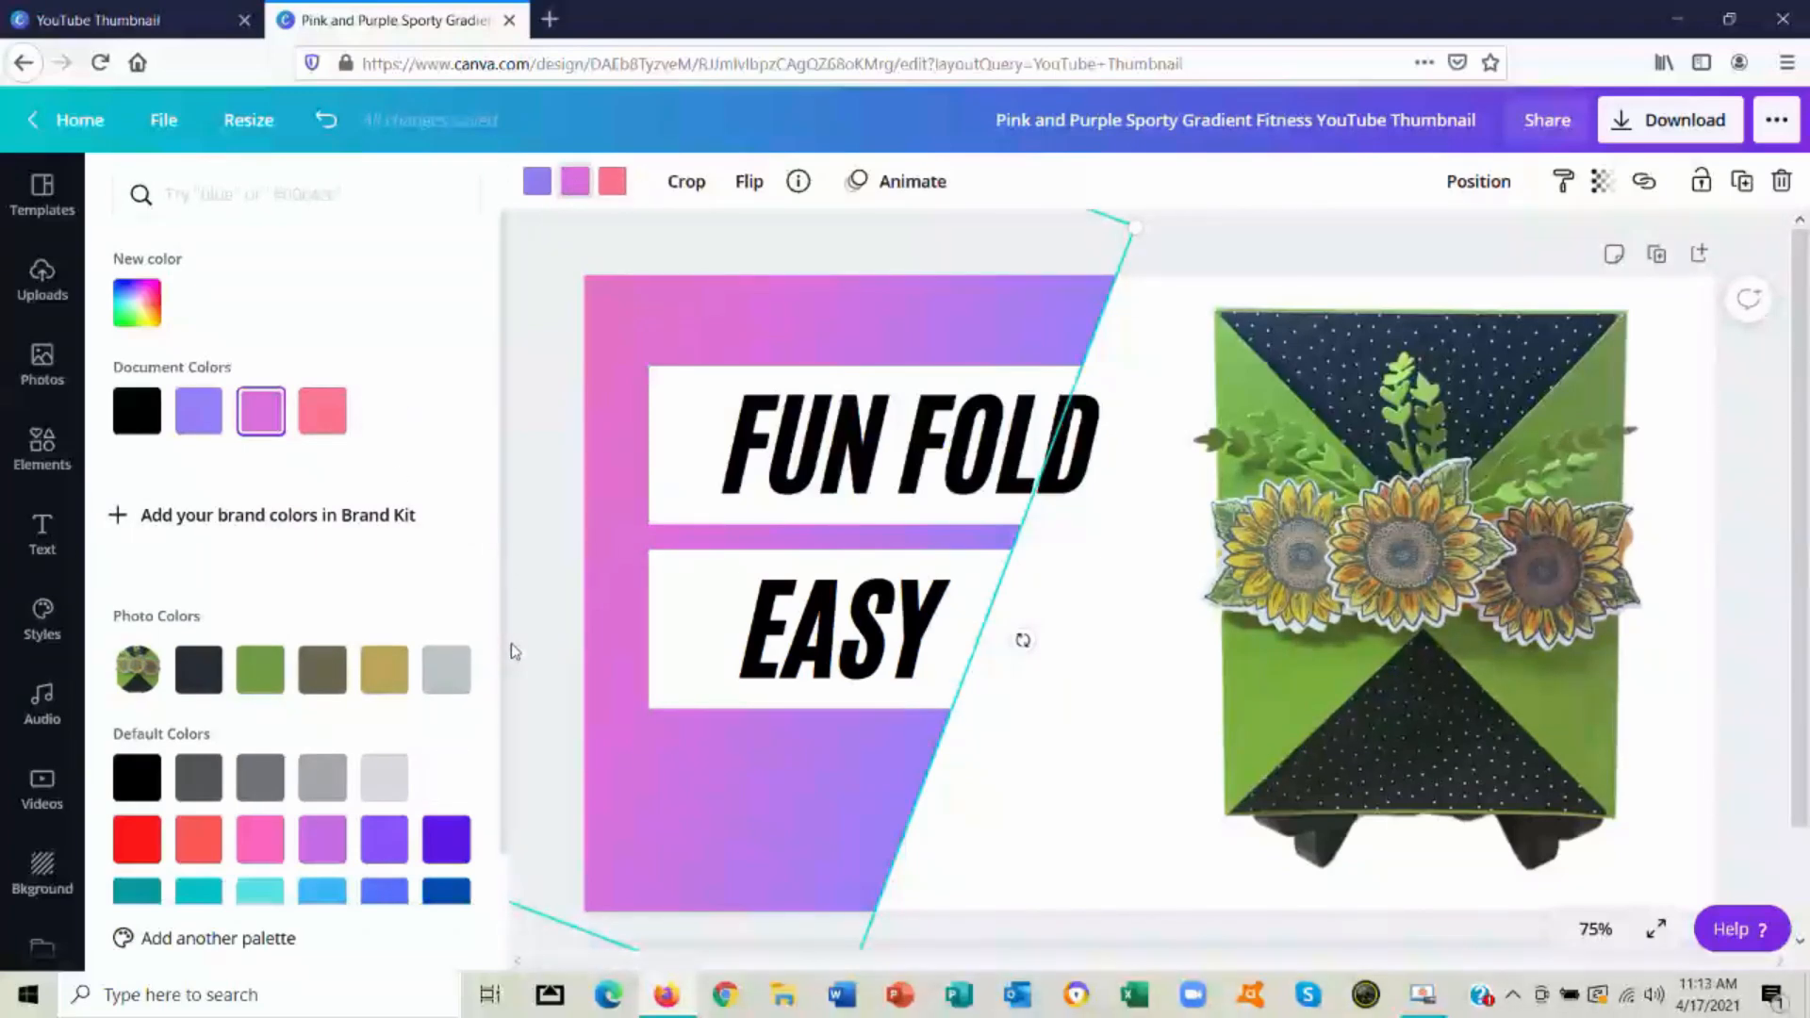
scroll(499, 632, "down", 2)
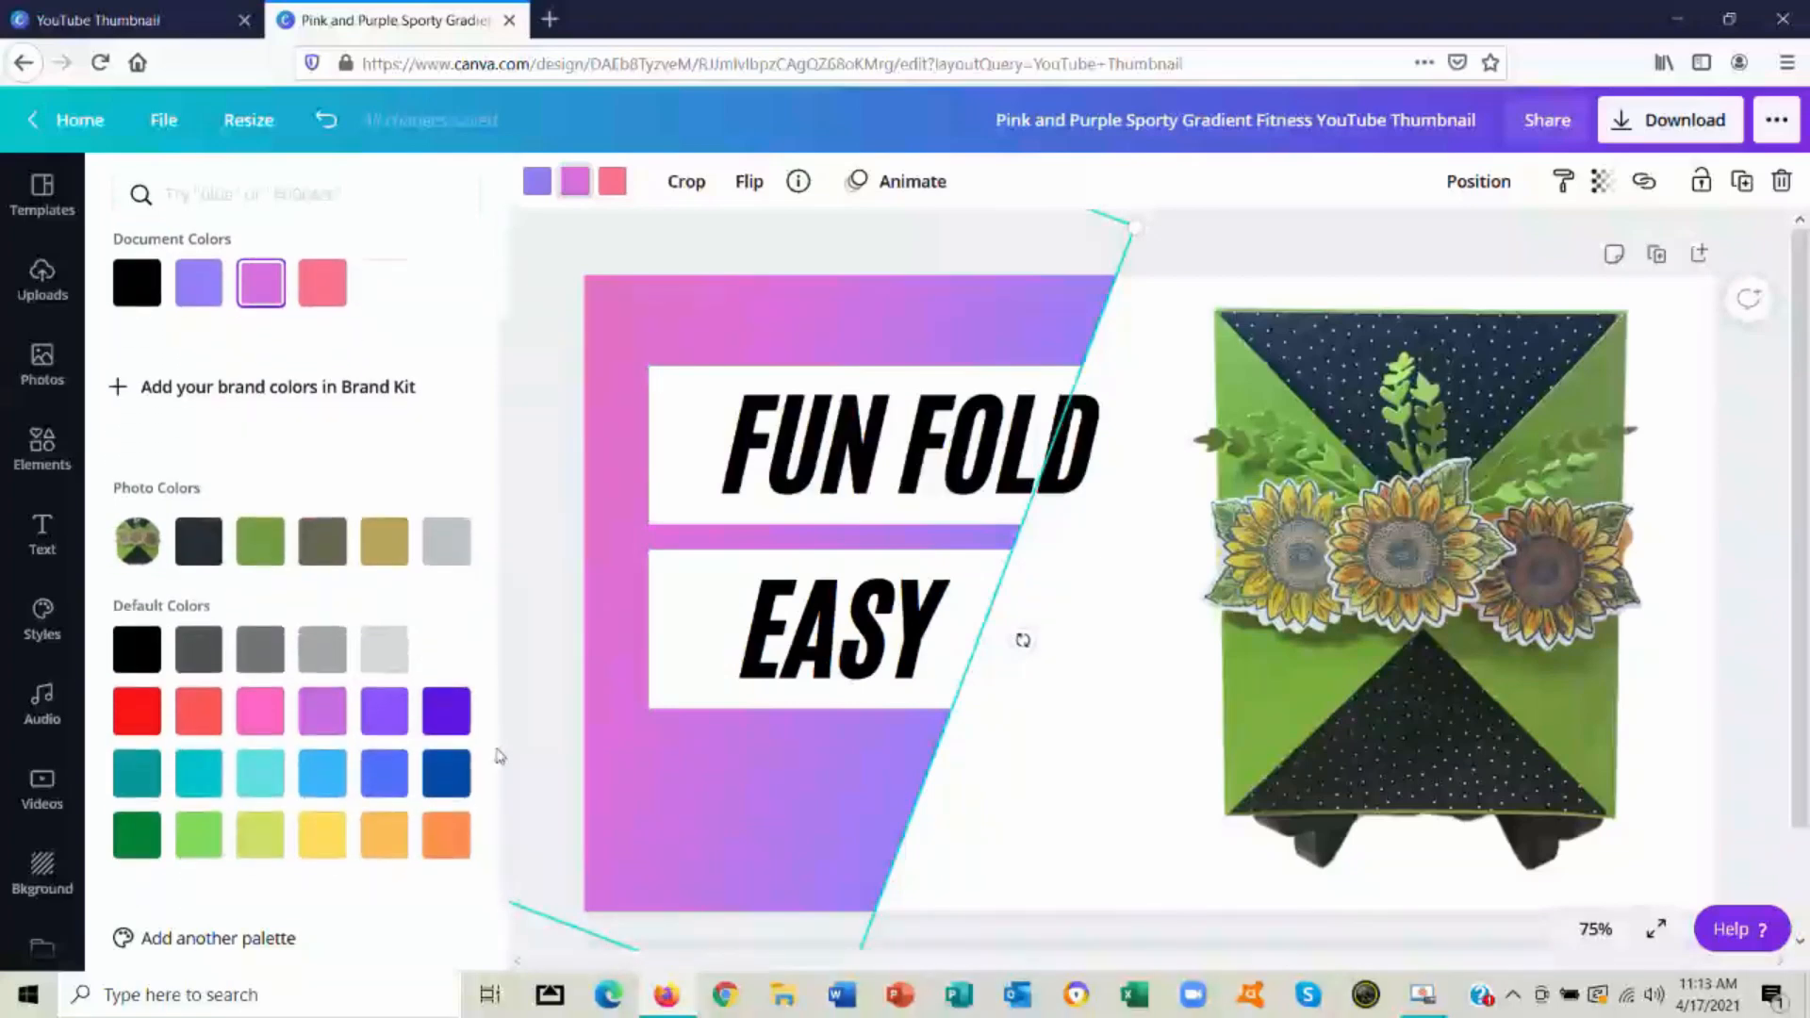
left_click(204, 829)
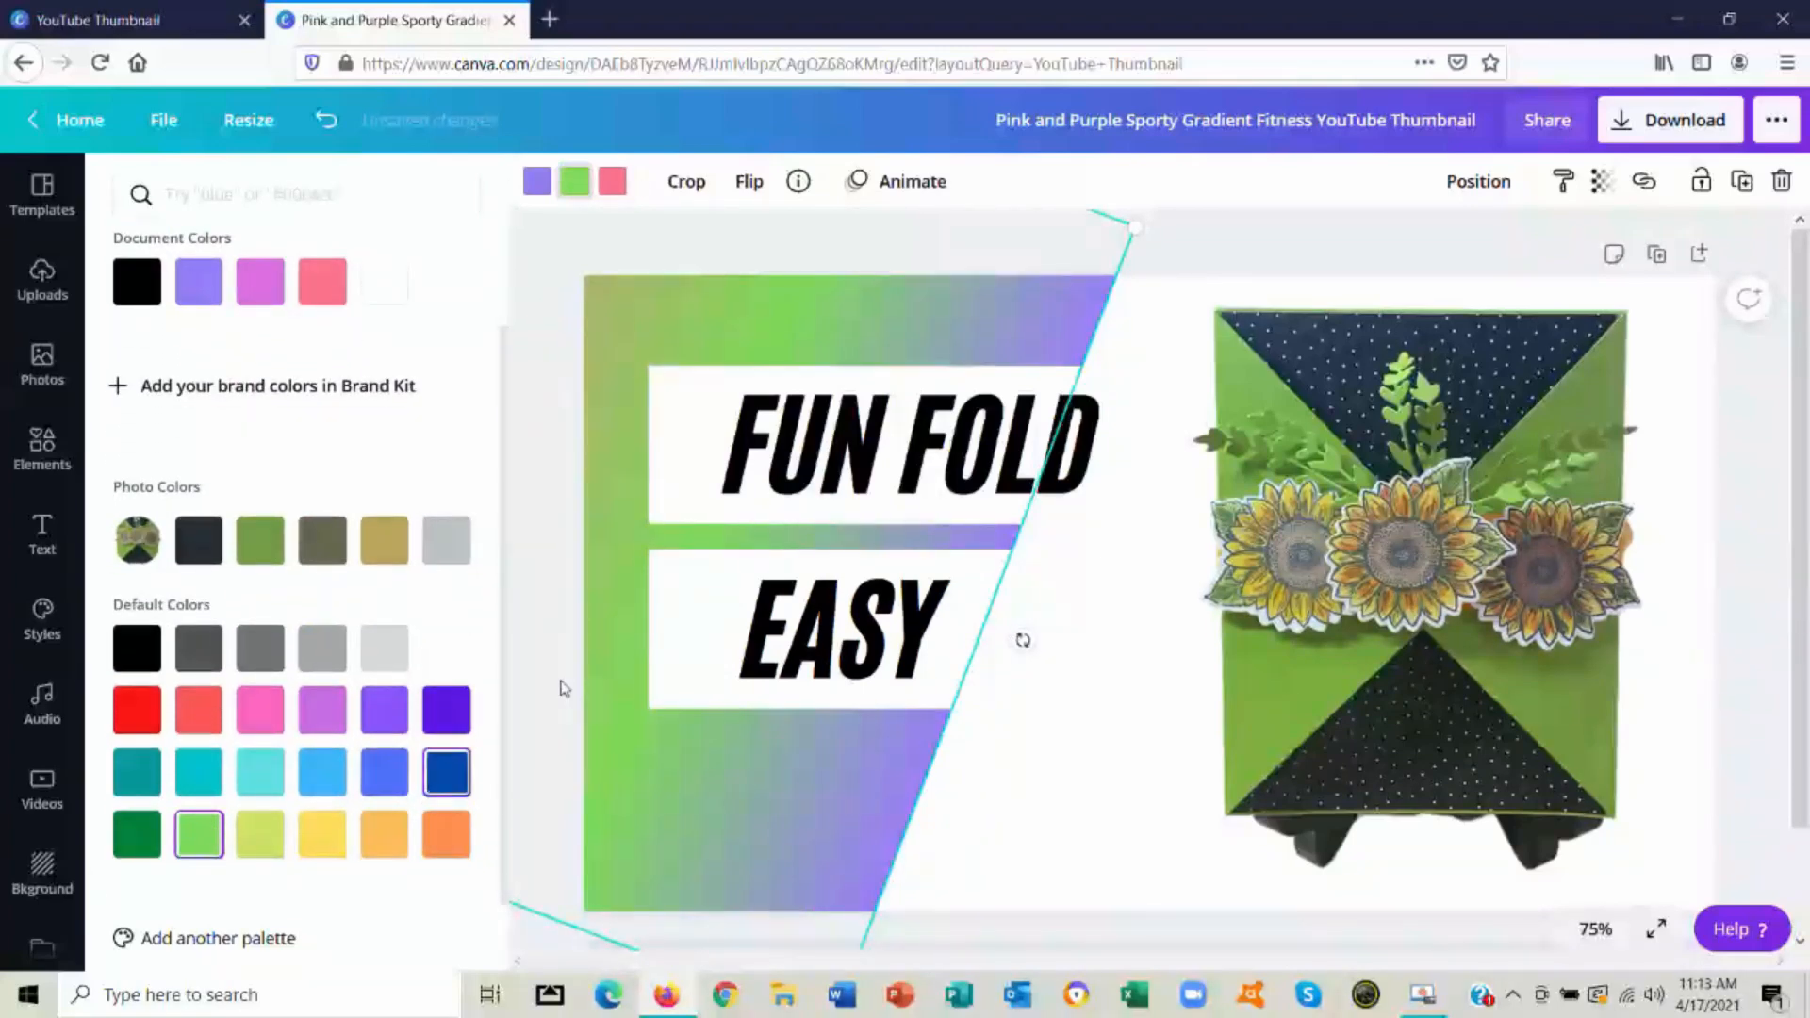
Recolor the rest of the gradient shape, replacing its purple with light orange and its coral with dark green
left_click(534, 183)
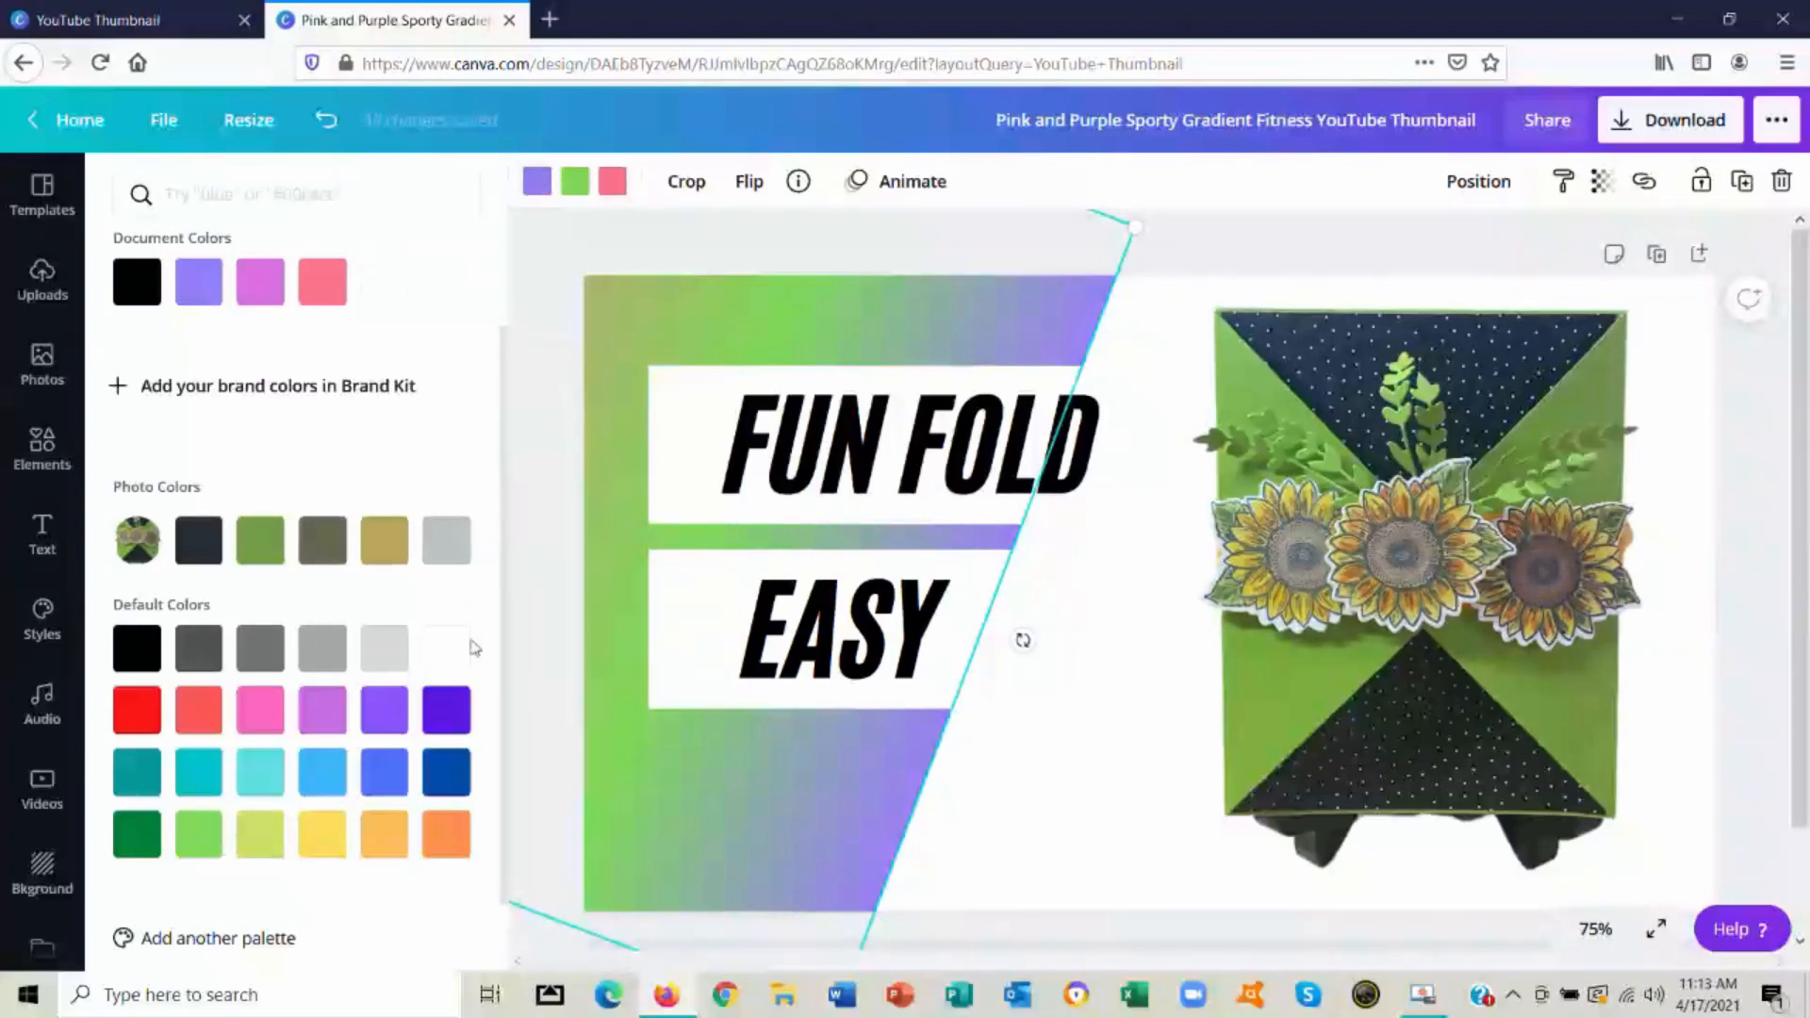
left_click(386, 837)
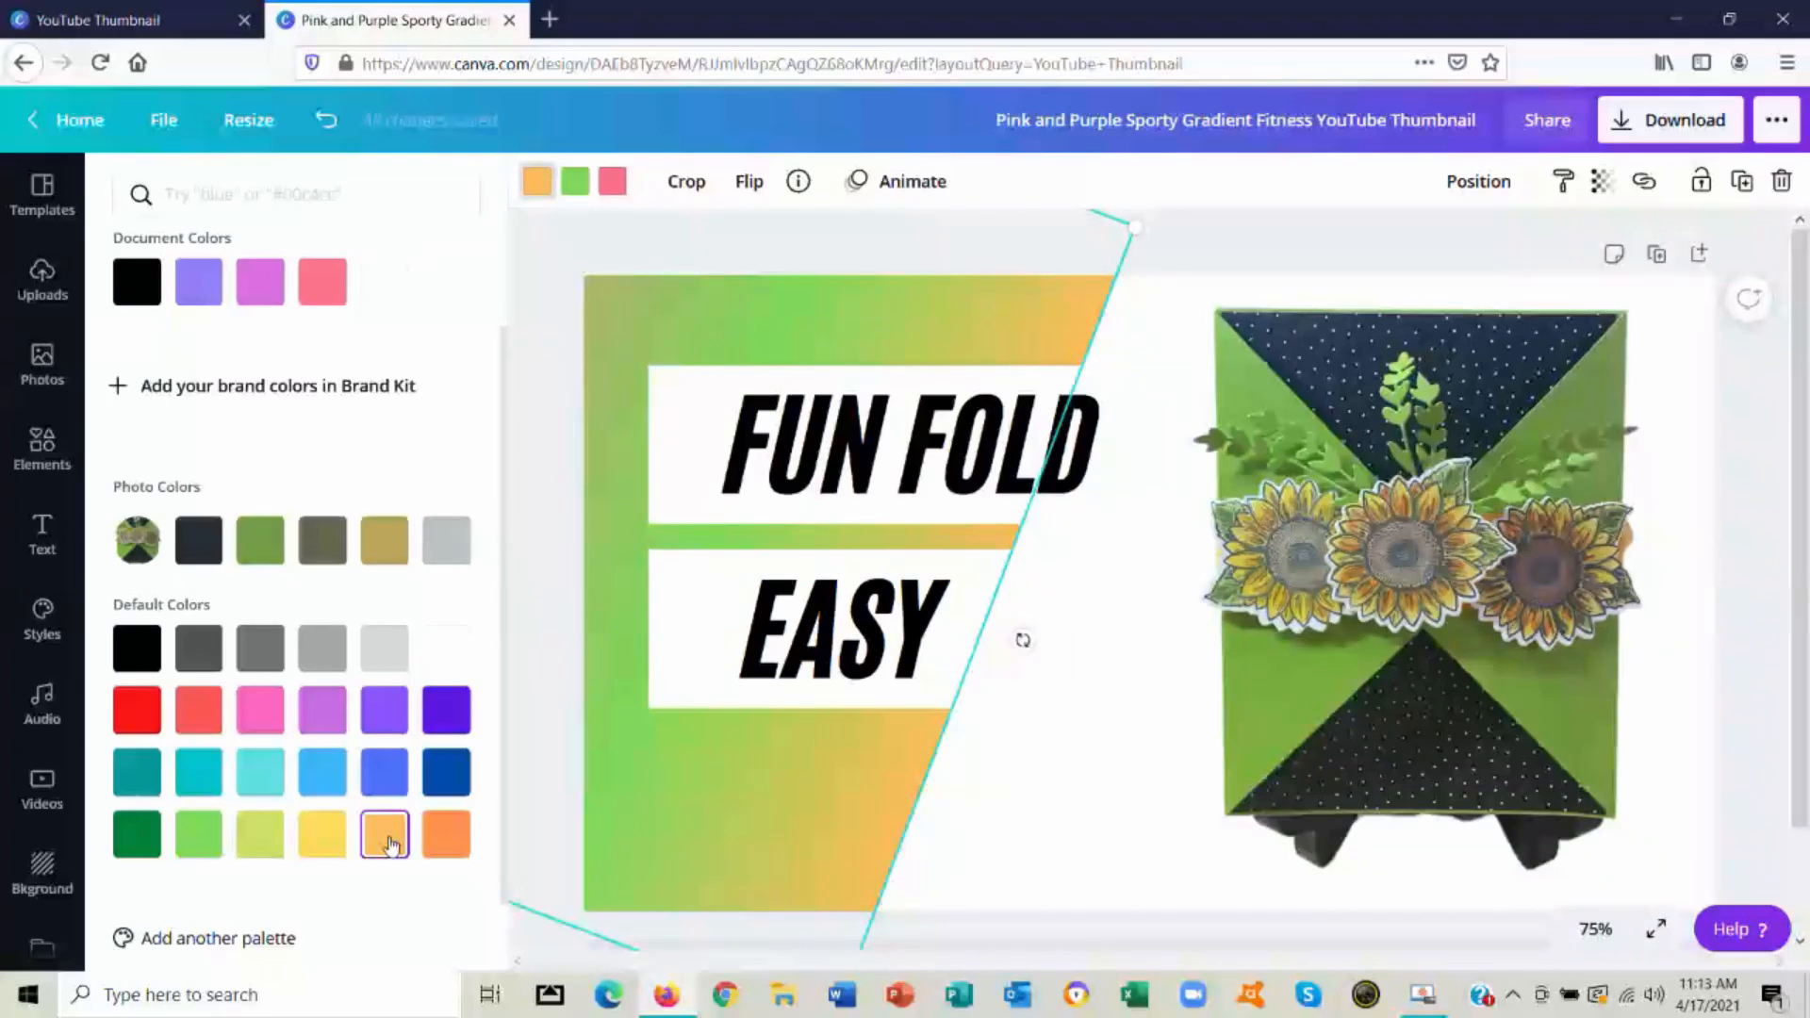
left_click(614, 185)
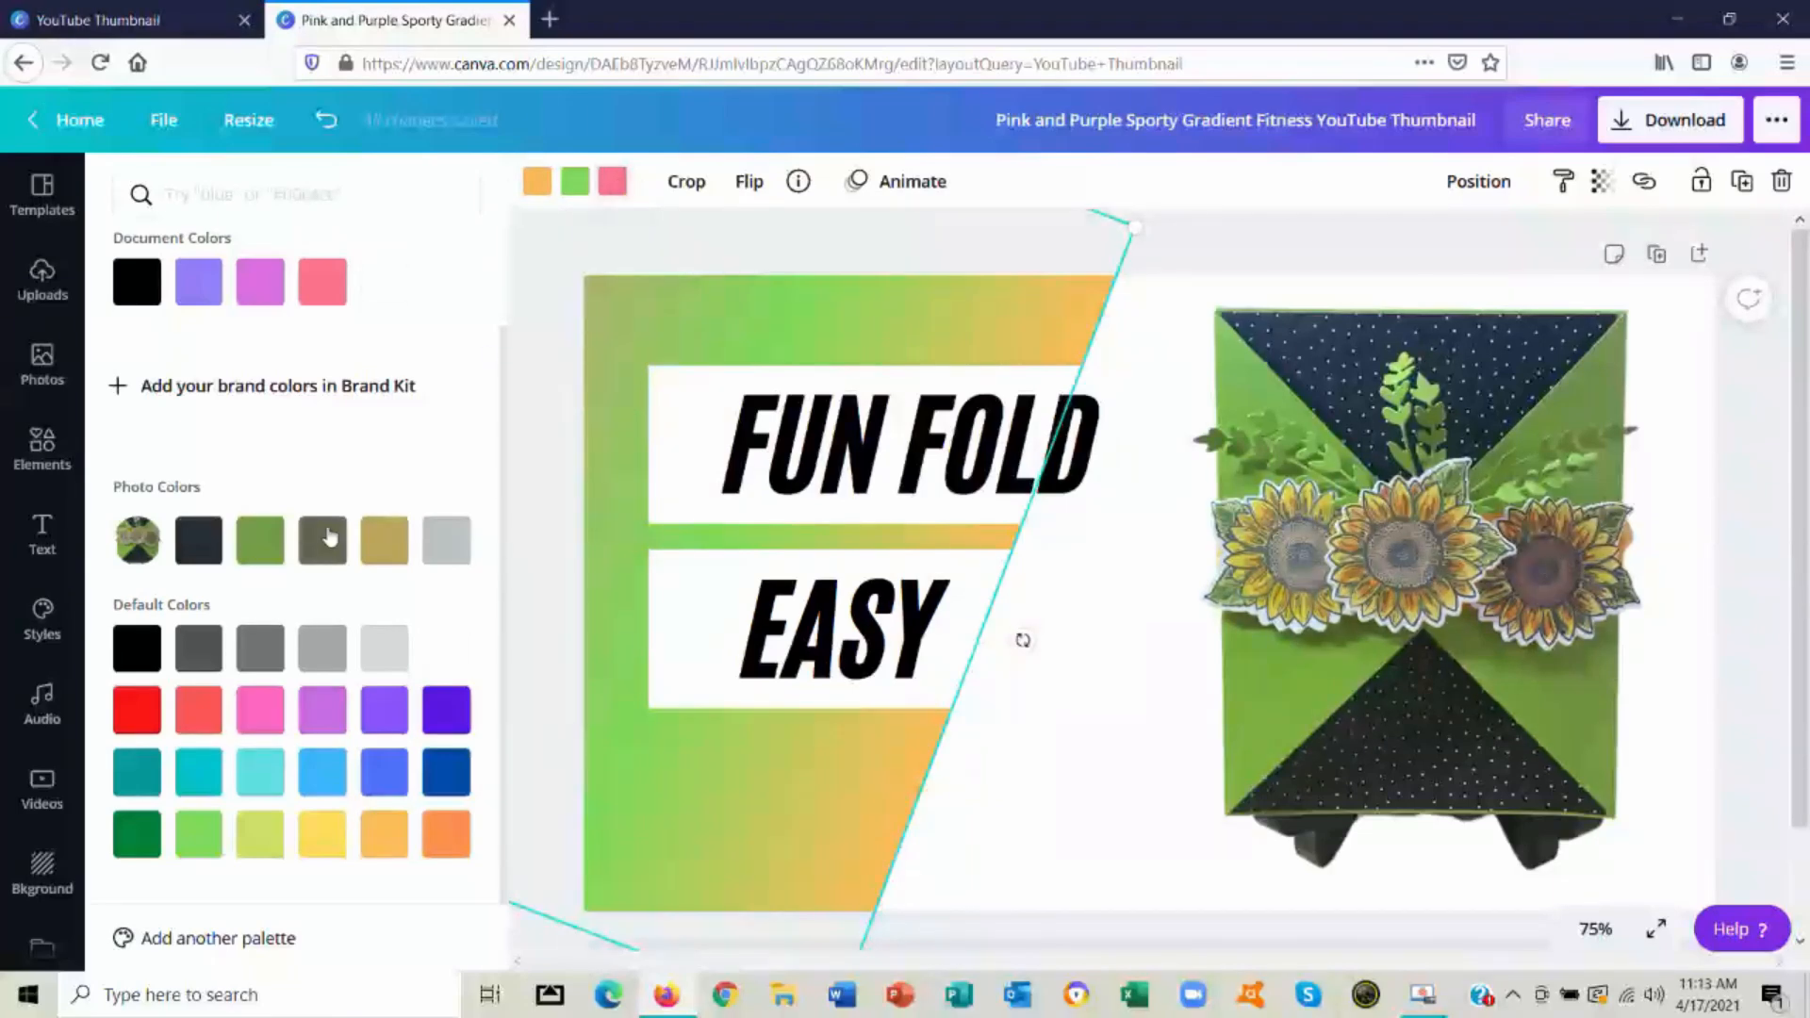
left_click(138, 839)
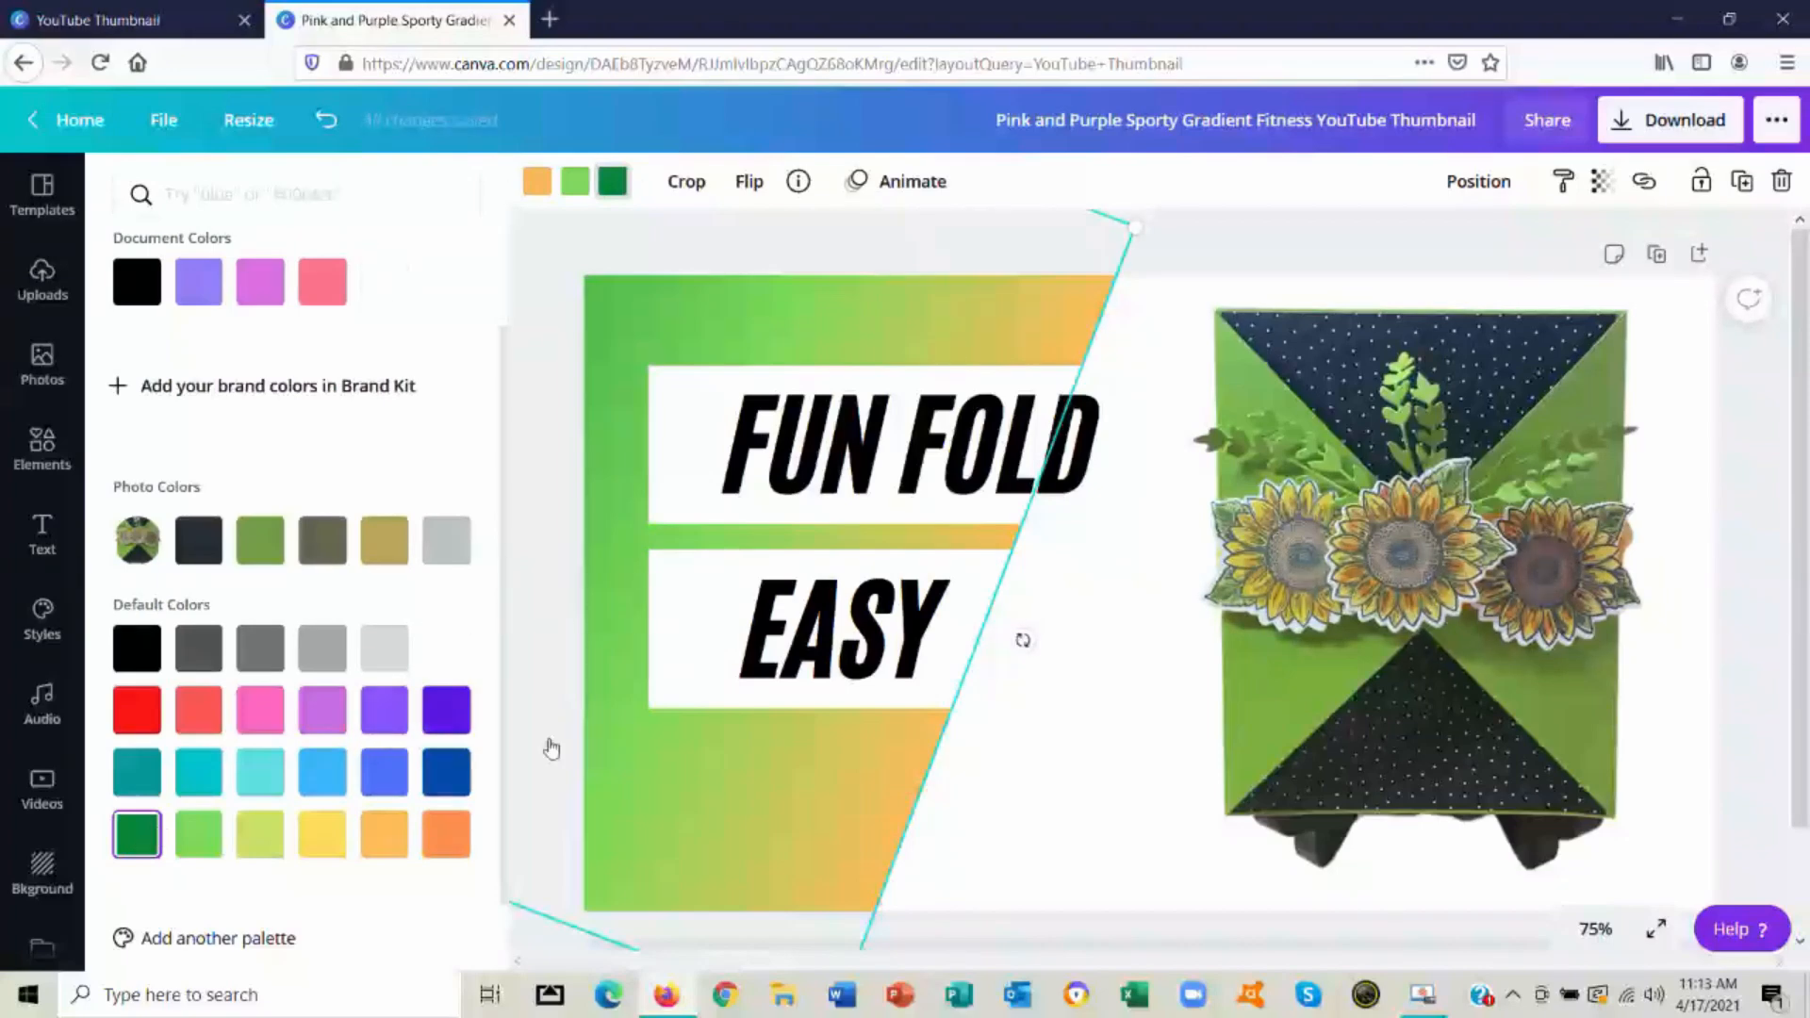
left_click(1077, 772)
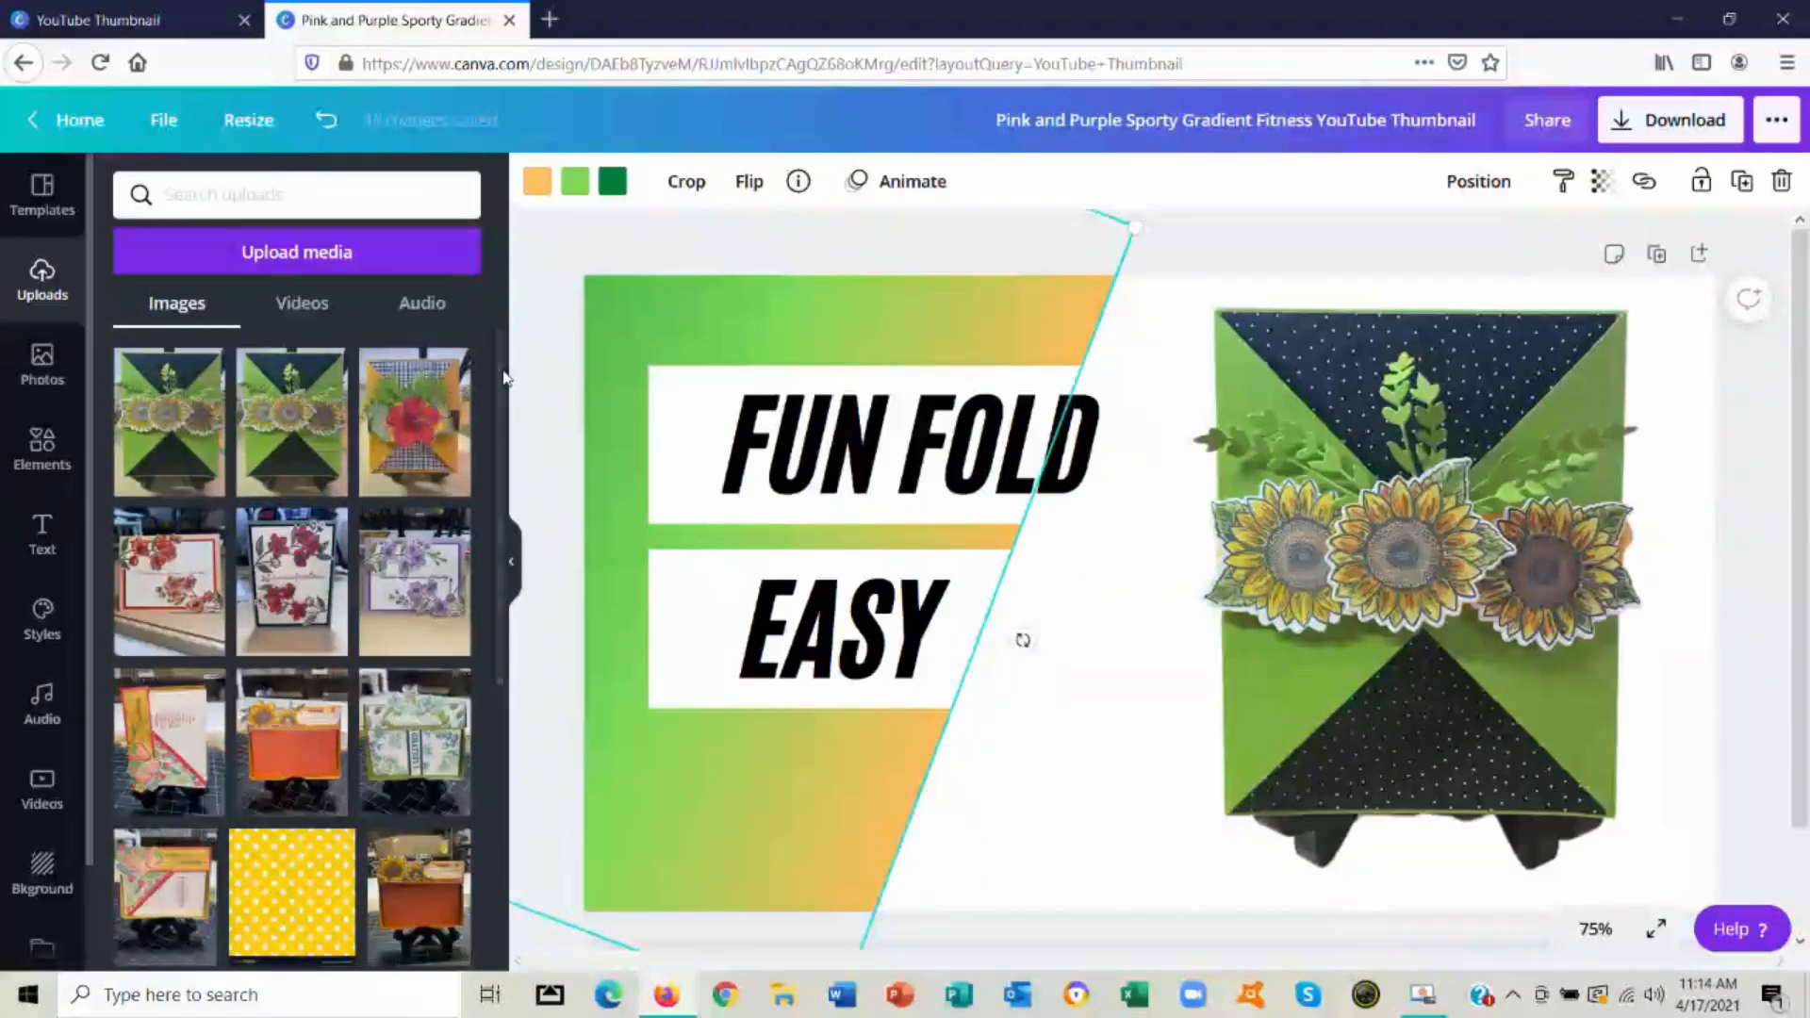
Add the uploaded "Creative Moments By G" sunflower logo and shrink it to fit below the "EASY" text
left_click_drag(503, 372, 504, 830)
left_click(360, 507)
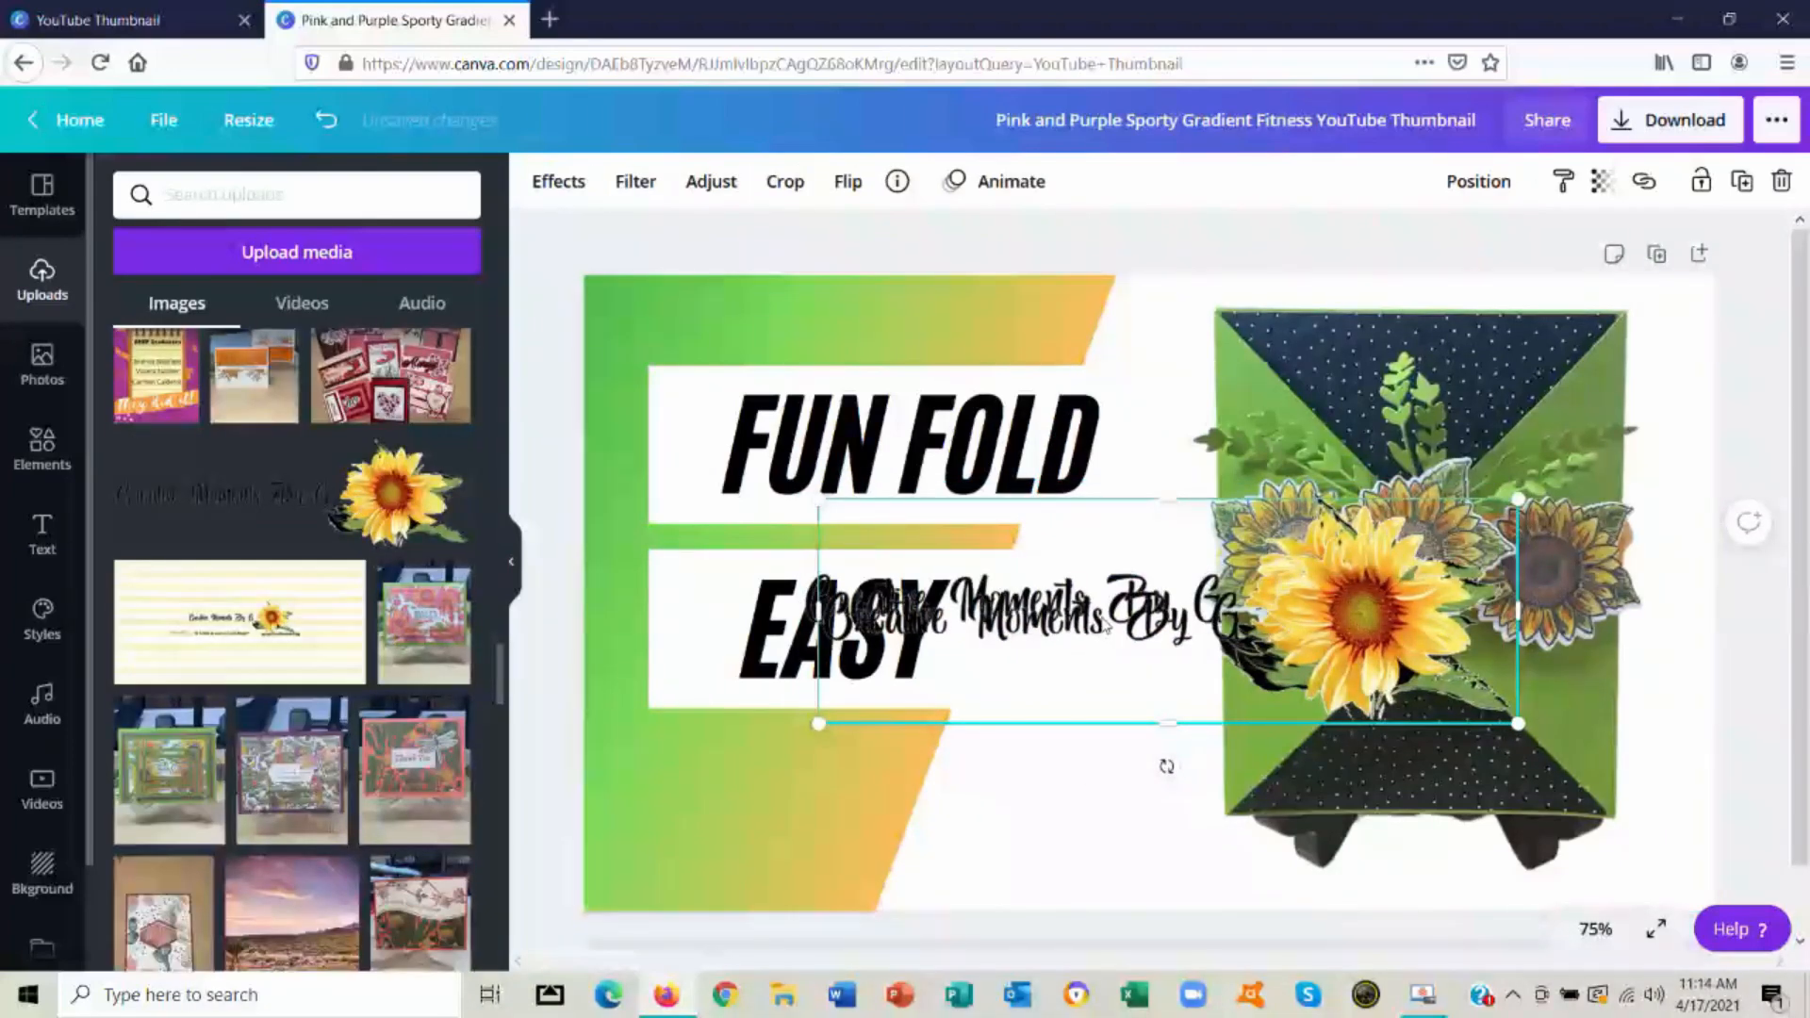
left_click_drag(1104, 615, 905, 825)
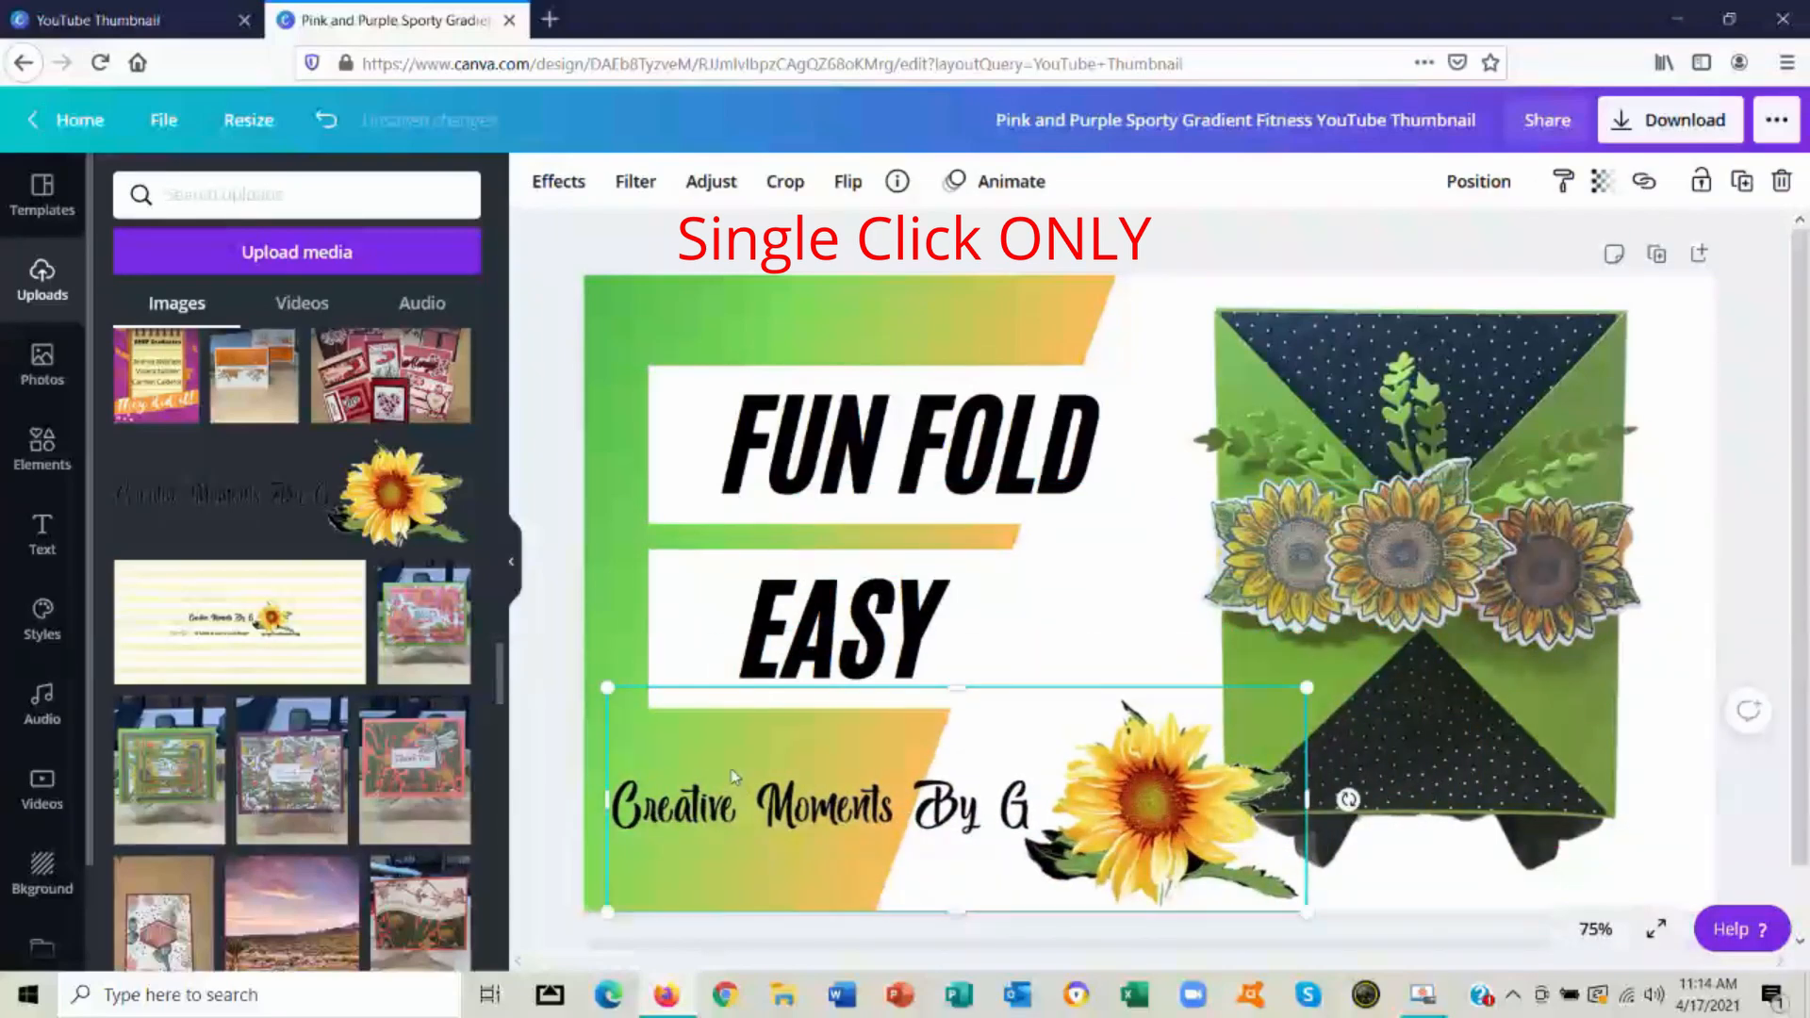
left_click_drag(607, 688, 878, 793)
left_click_drag(1216, 844, 1008, 802)
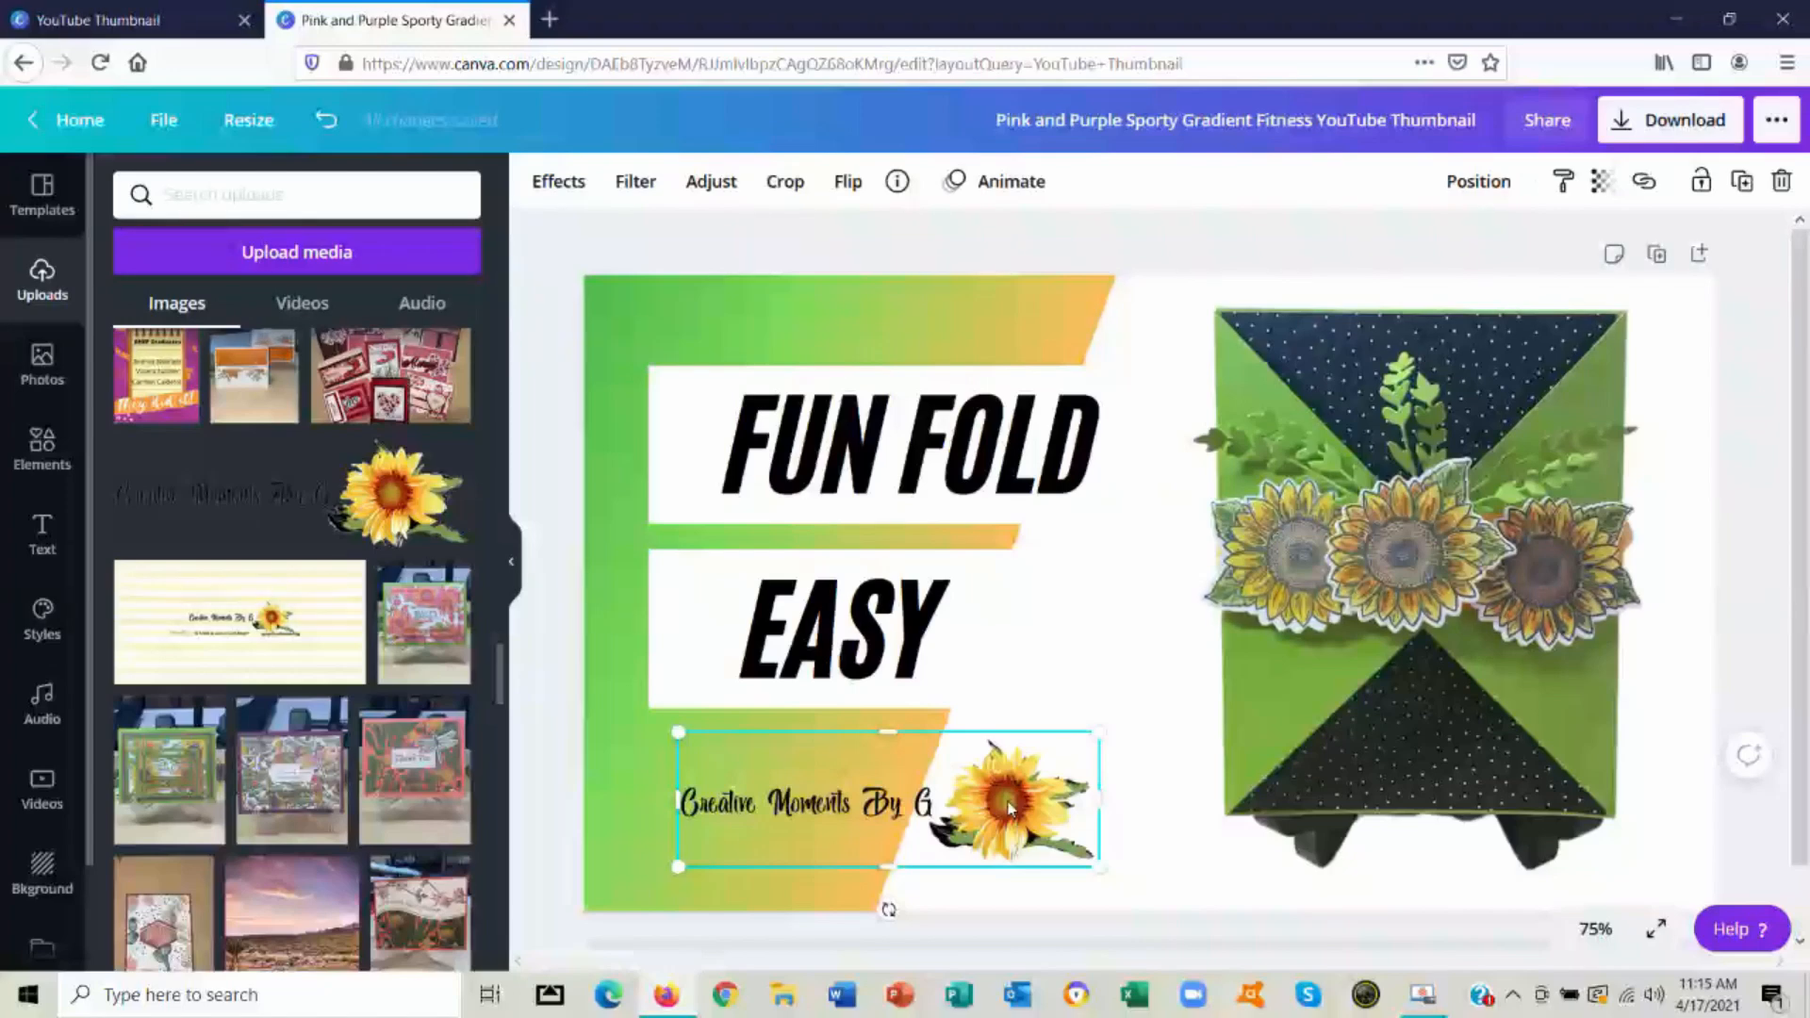
Download the thumbnail as a PNG and view it in Photos, closing the viewer and the download notice when done
left_click(1652, 123)
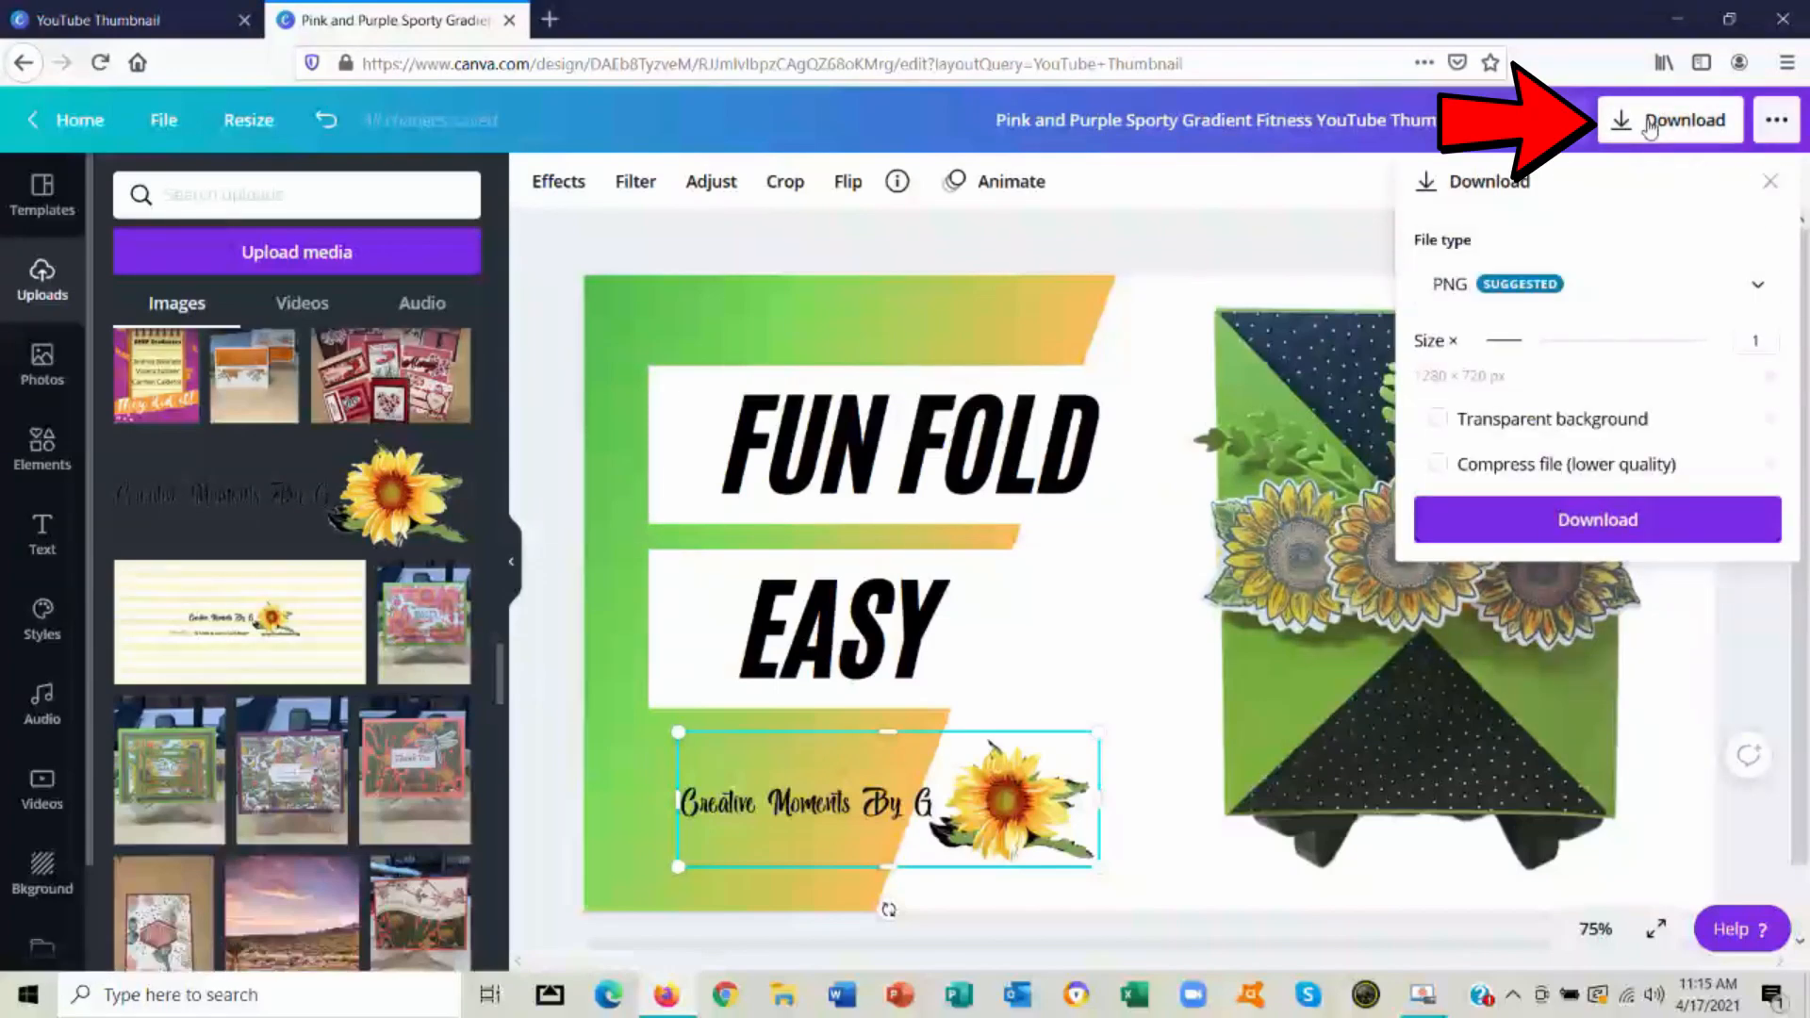
left_click(1547, 544)
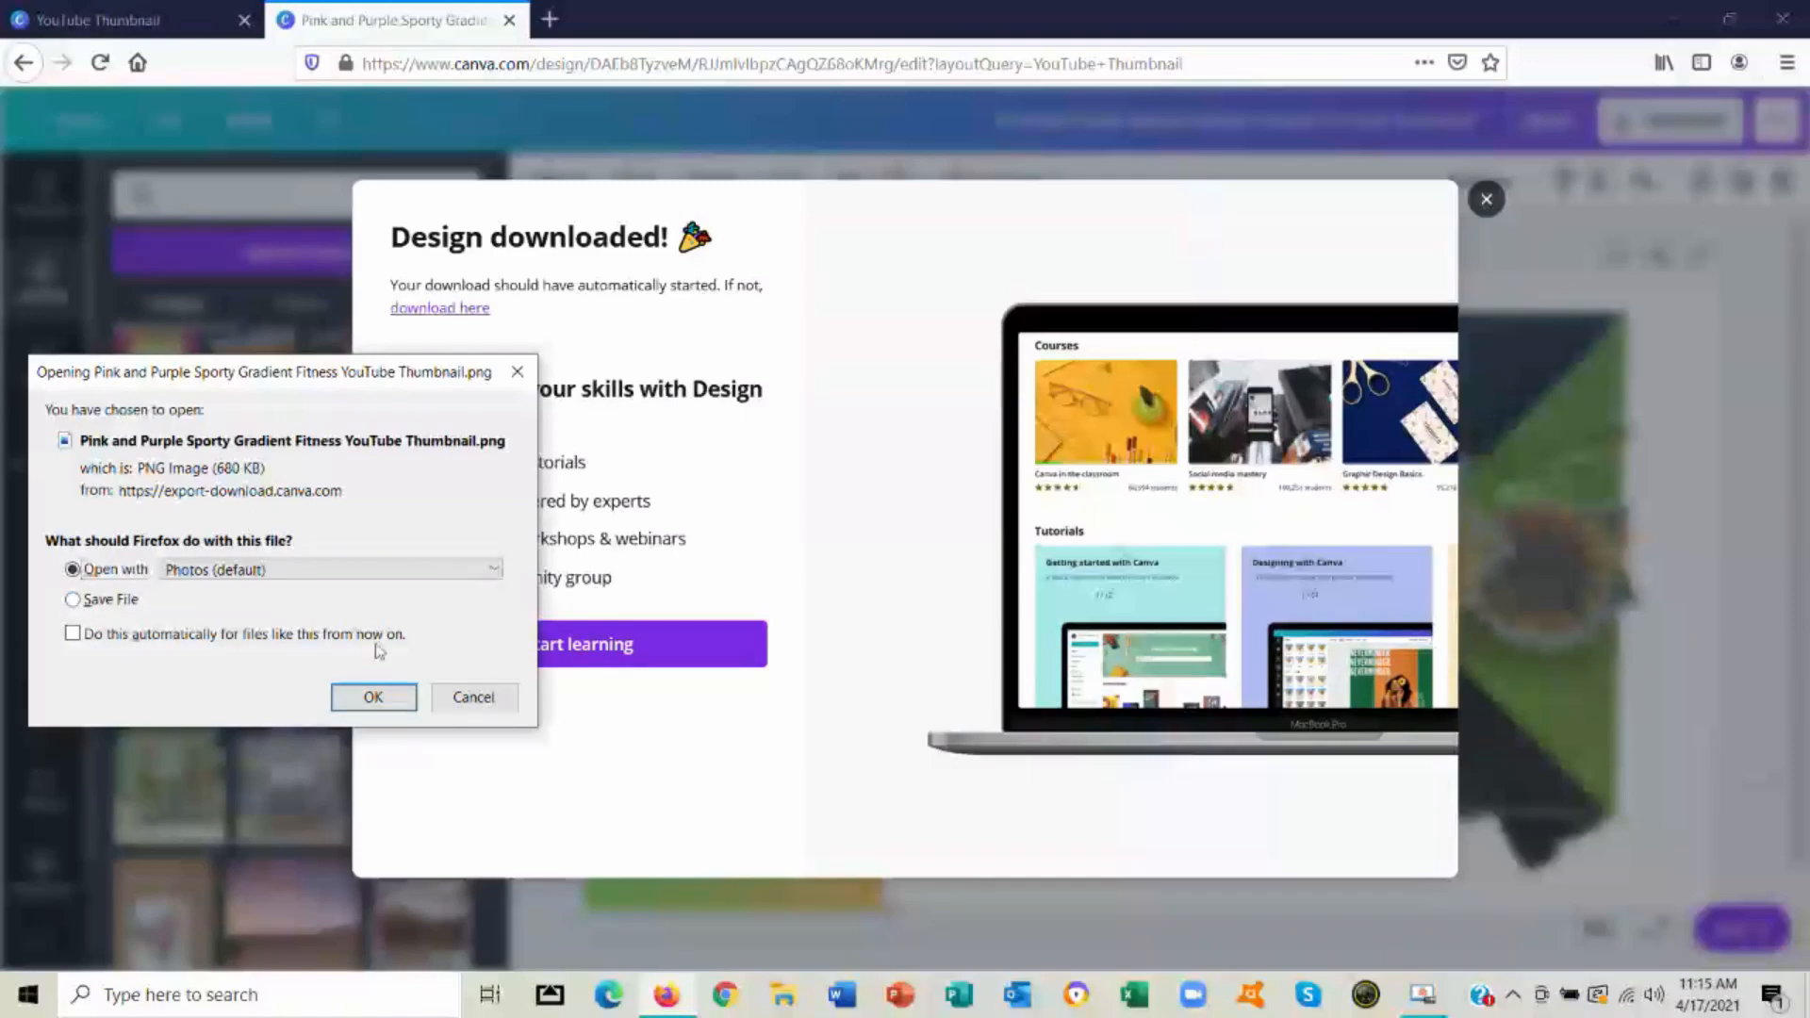
left_click(369, 698)
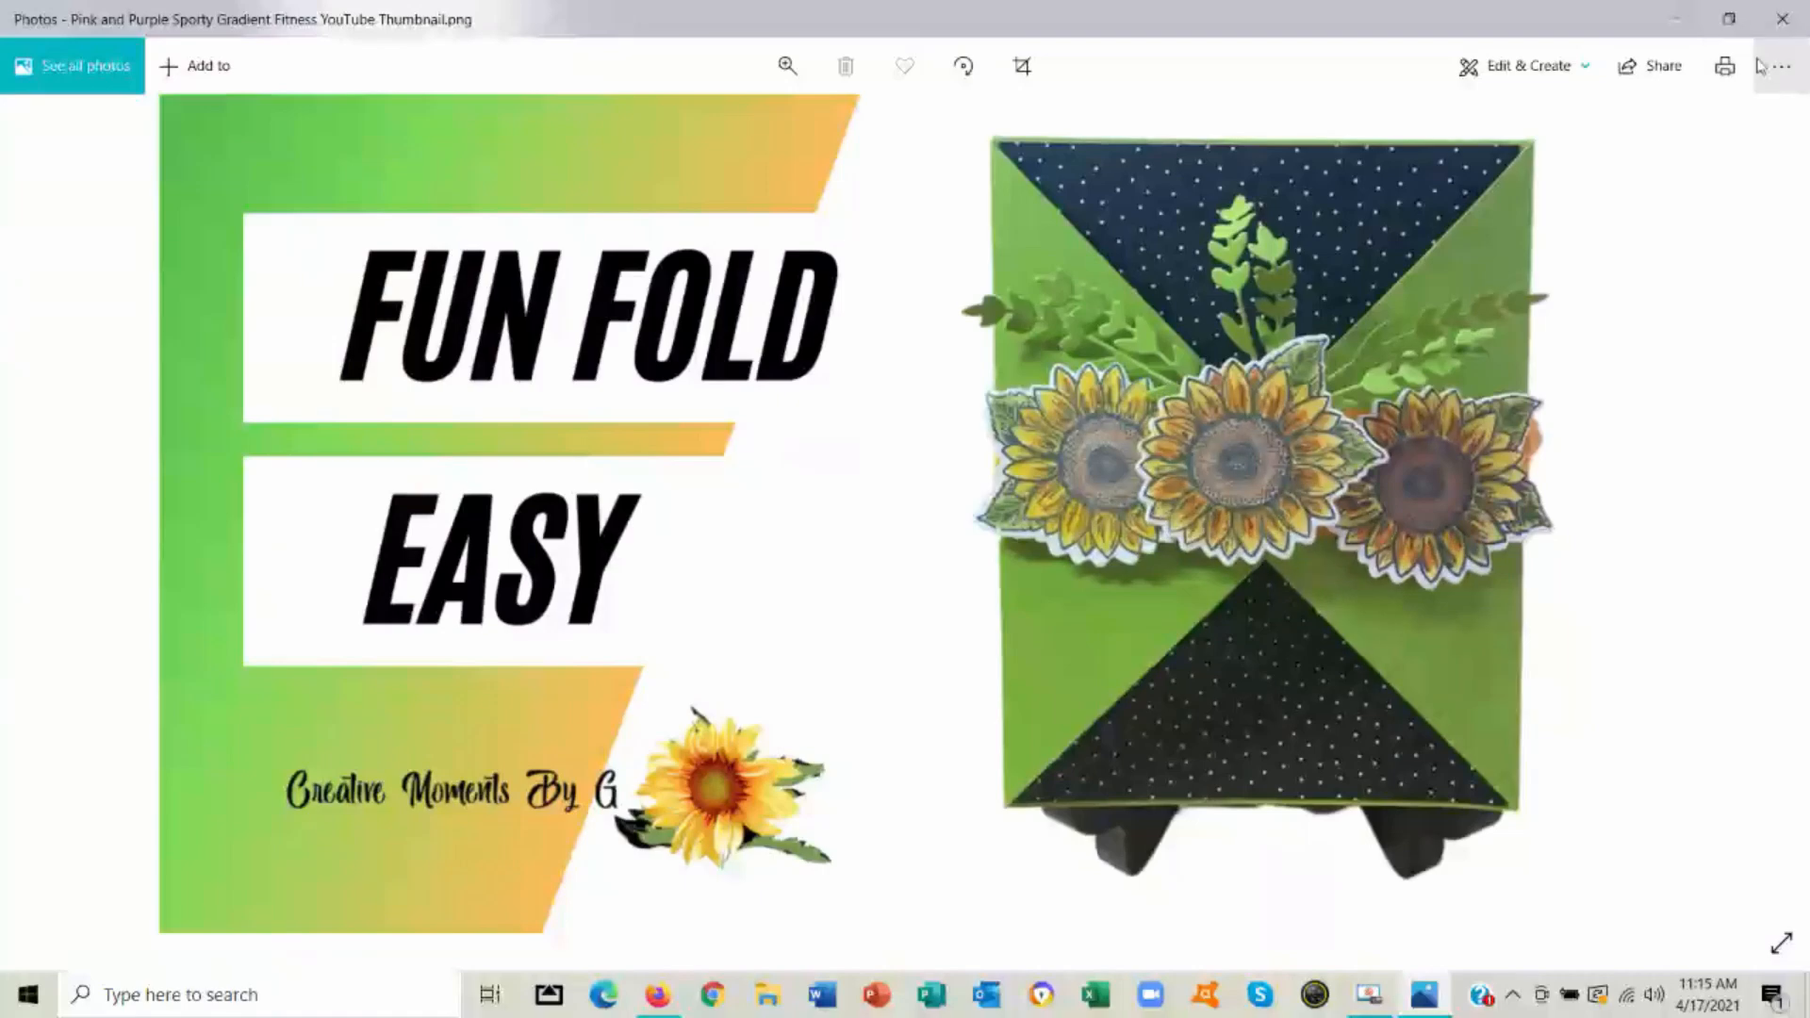
left_click(1786, 25)
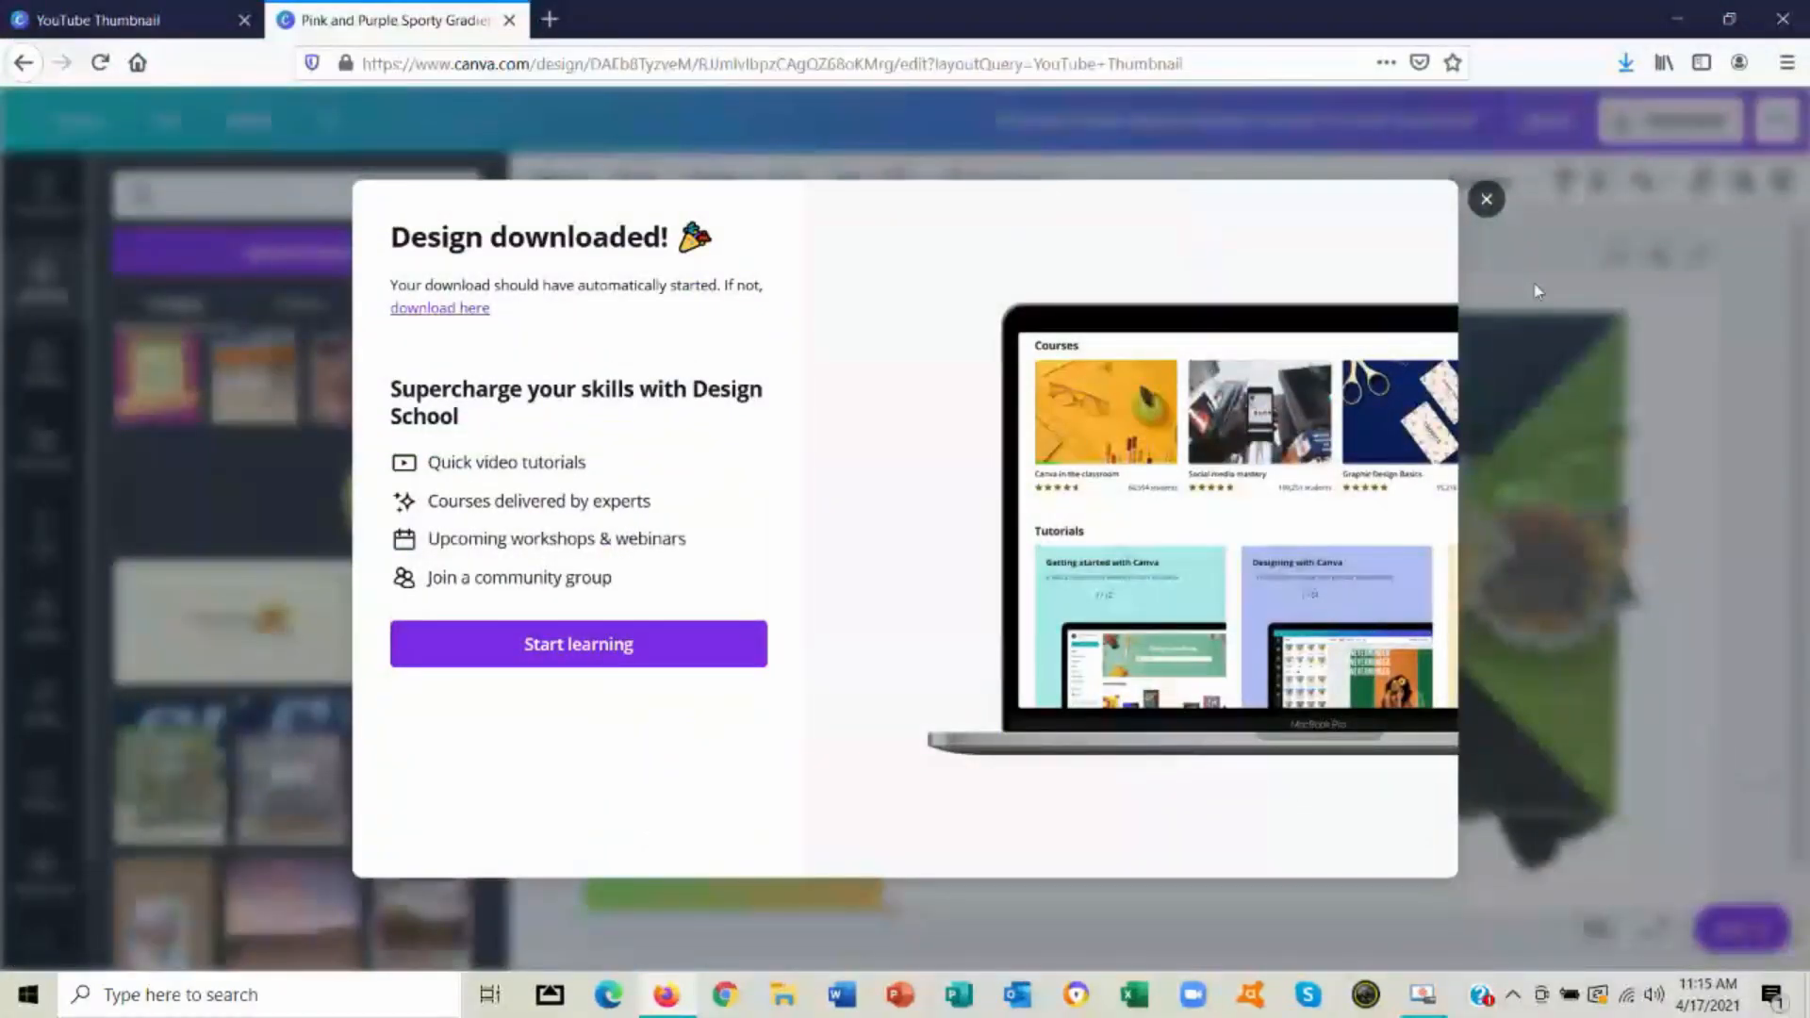
left_click(1486, 199)
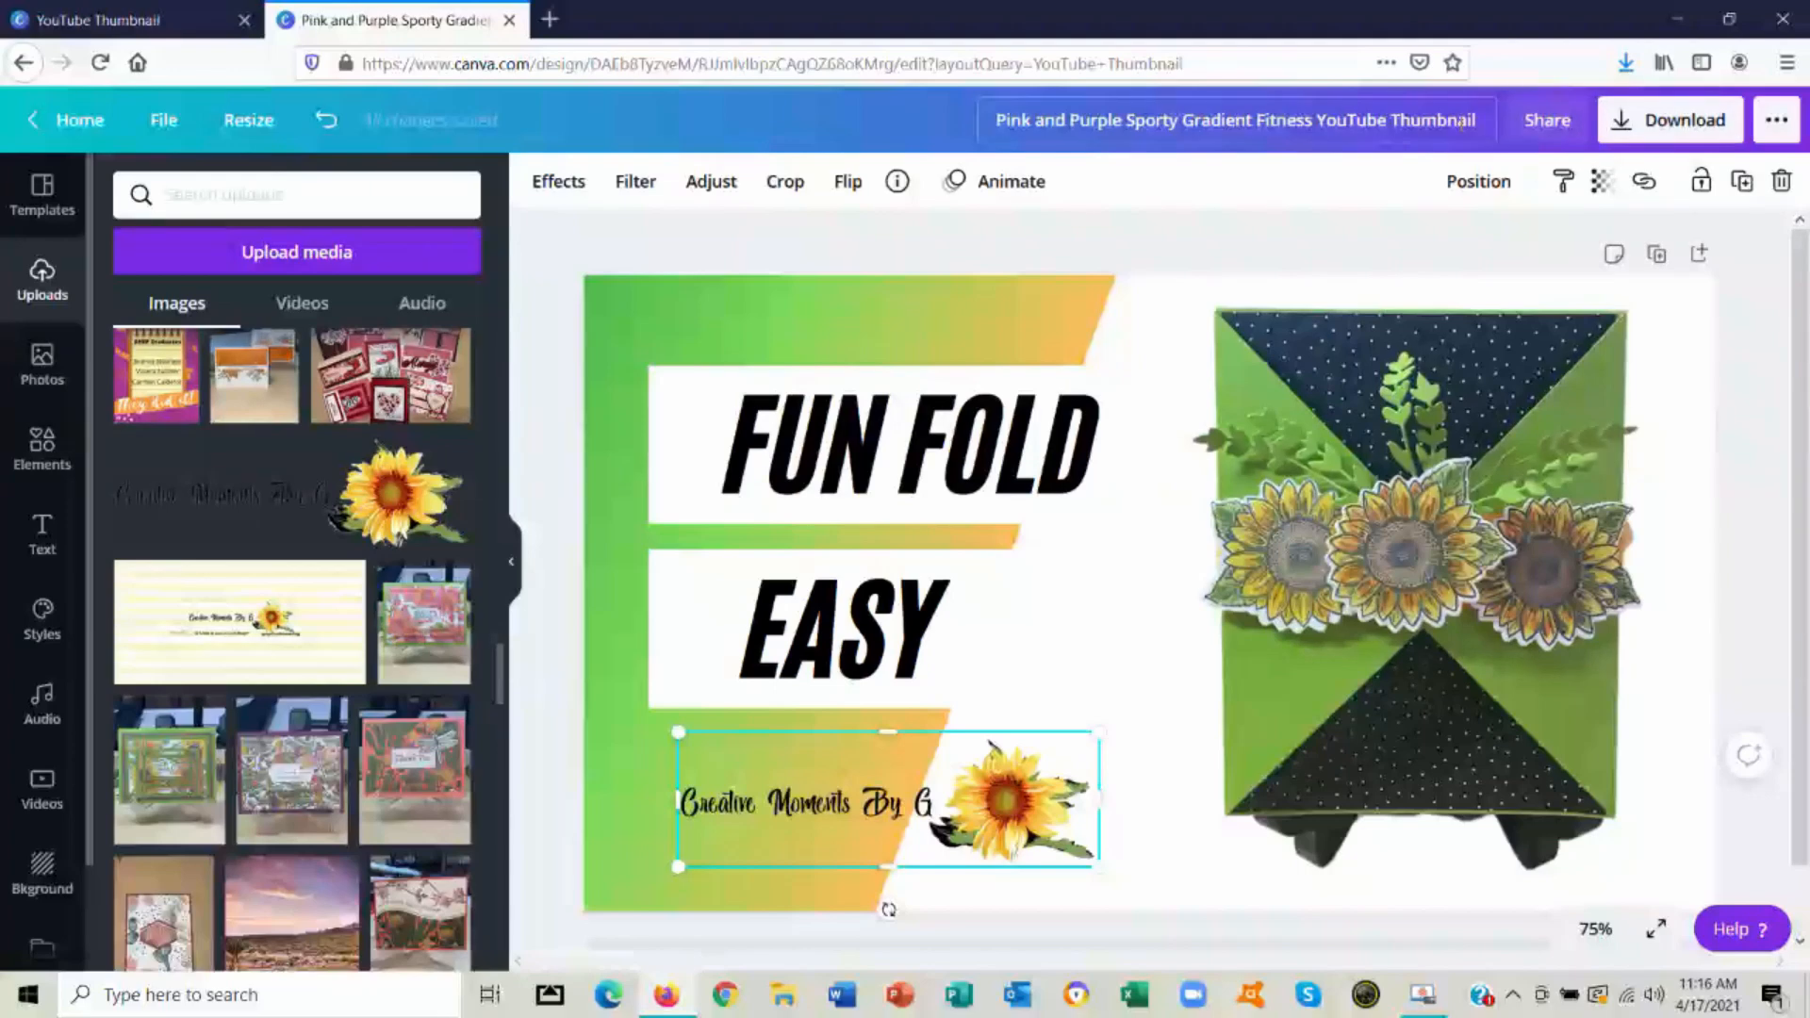
Replace "Pink and Purple Sporty Gradient Fitness" in the design title with "Beginning" and save the design
left_click(1314, 121)
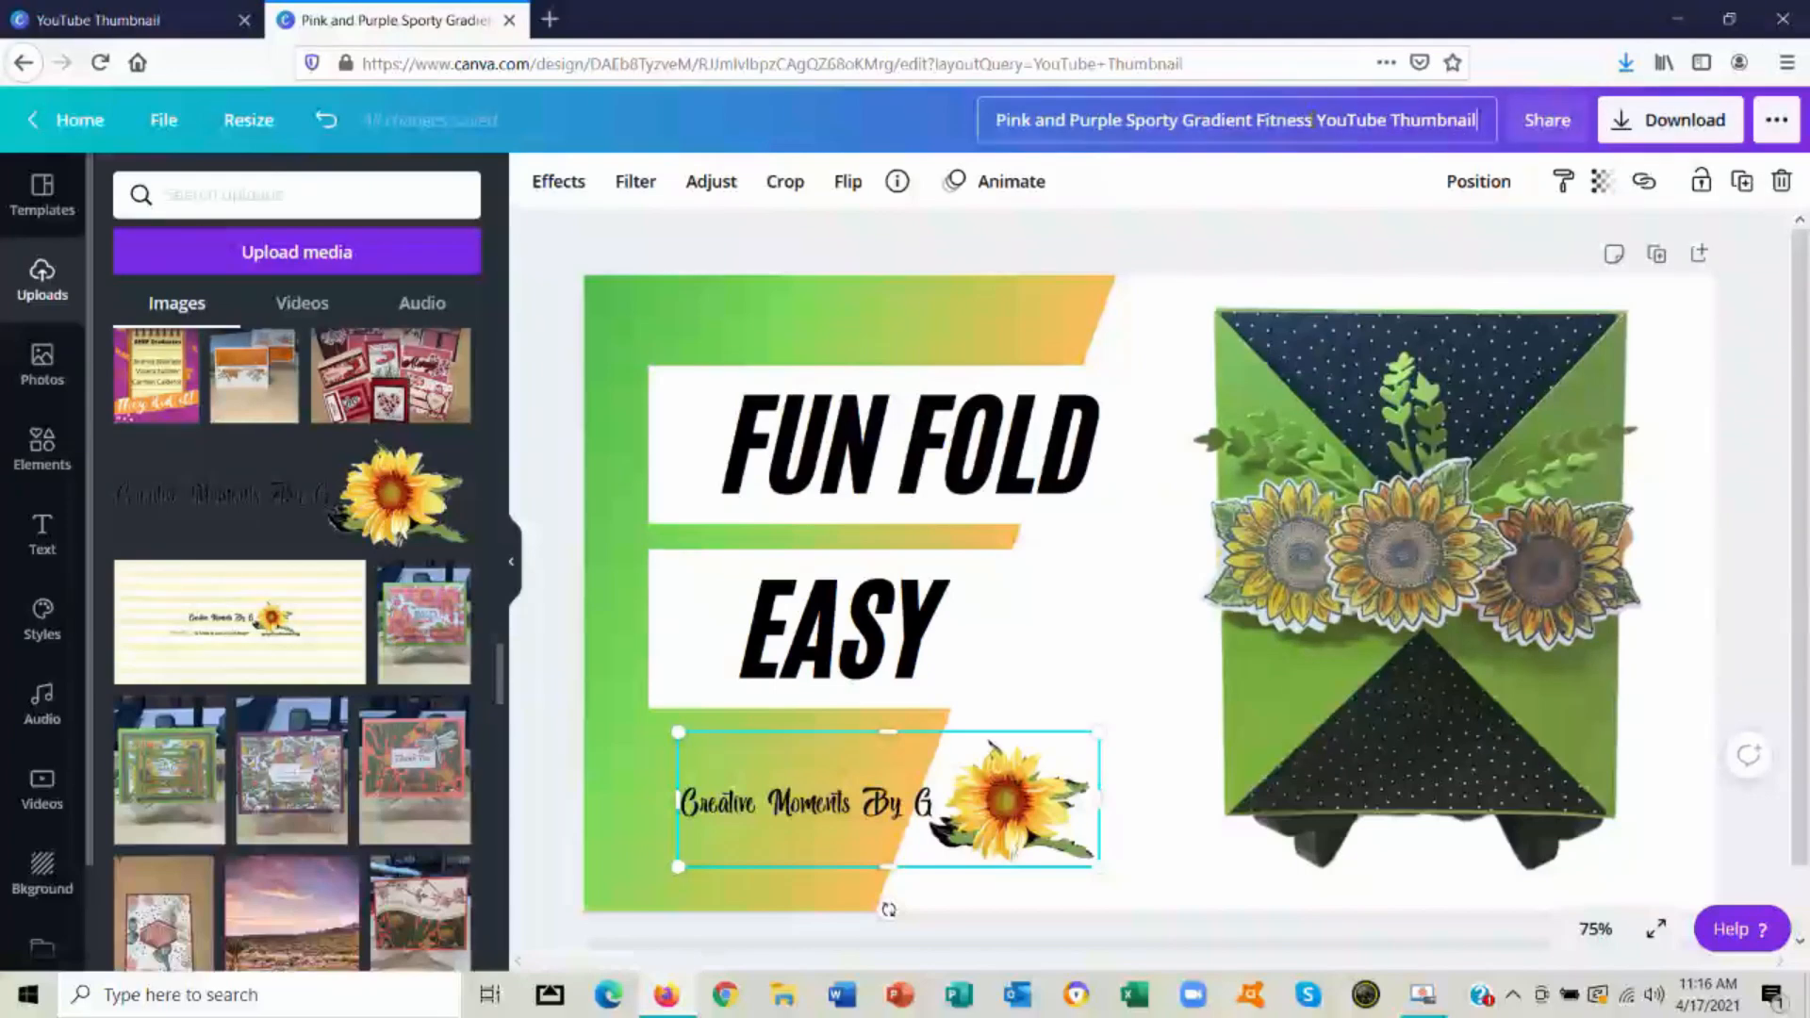
right_click(816, 146)
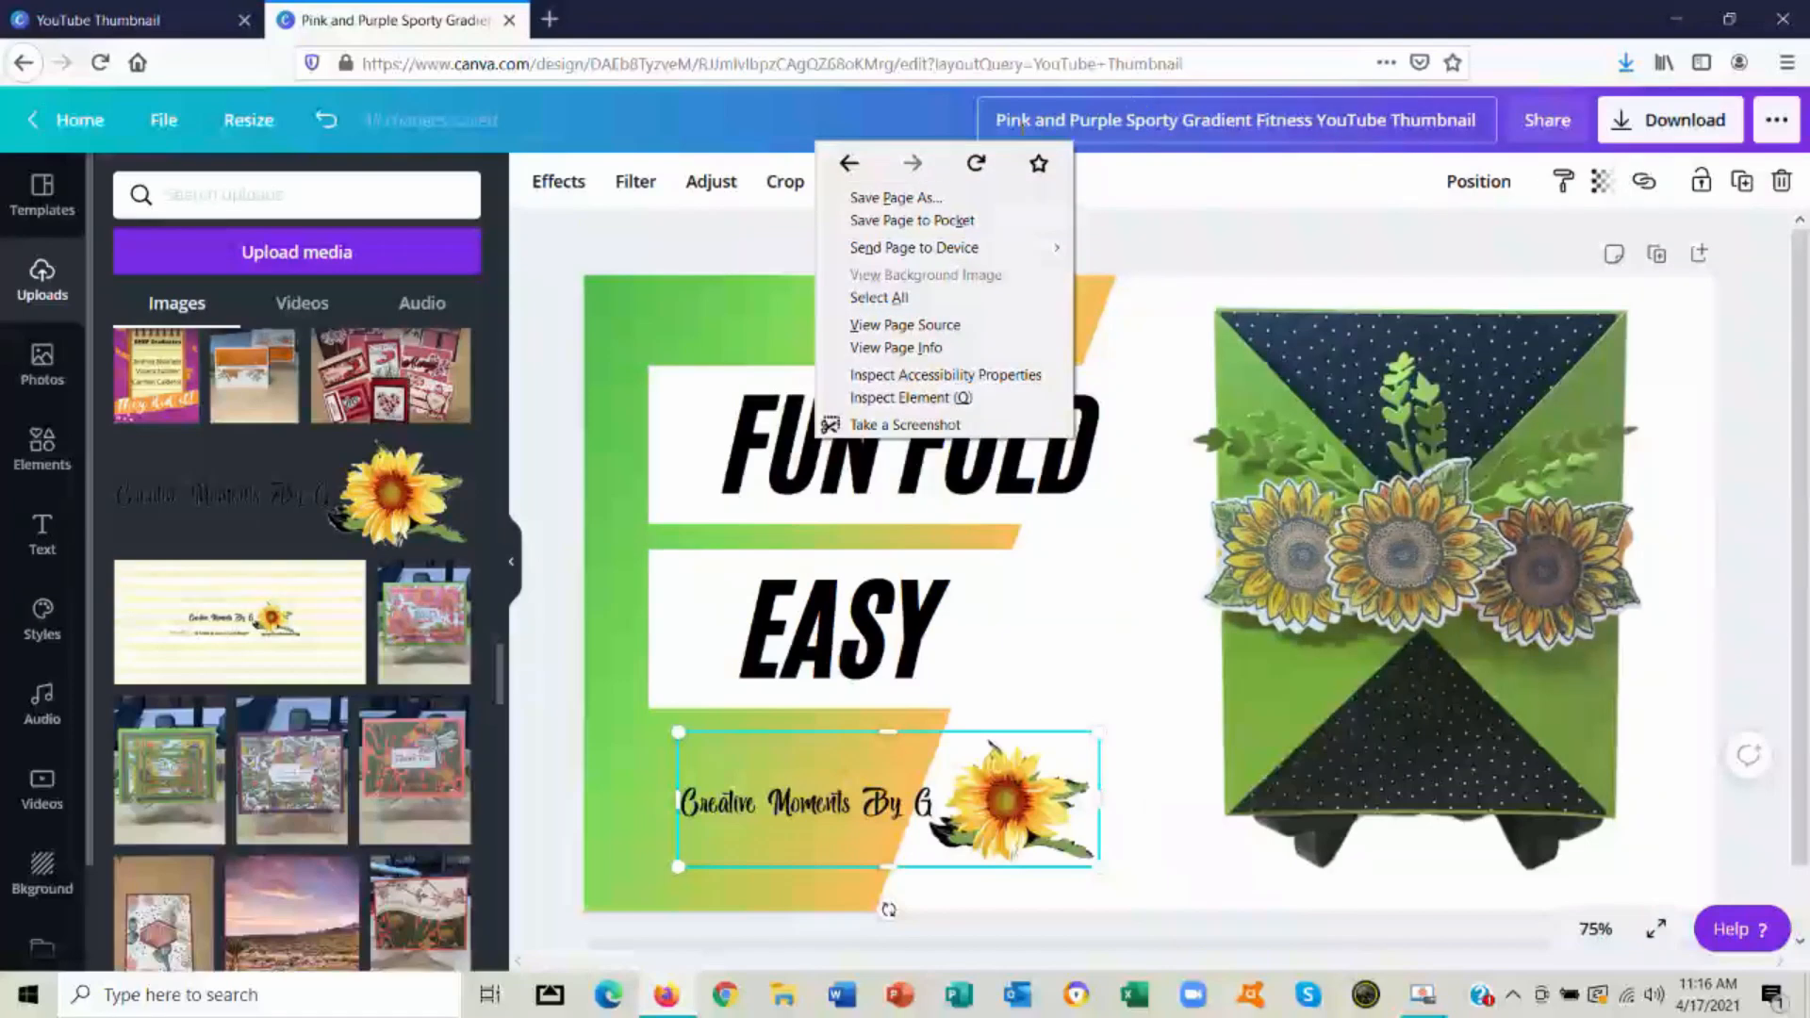
left_click(997, 120)
left_click_drag(997, 120, 1313, 119)
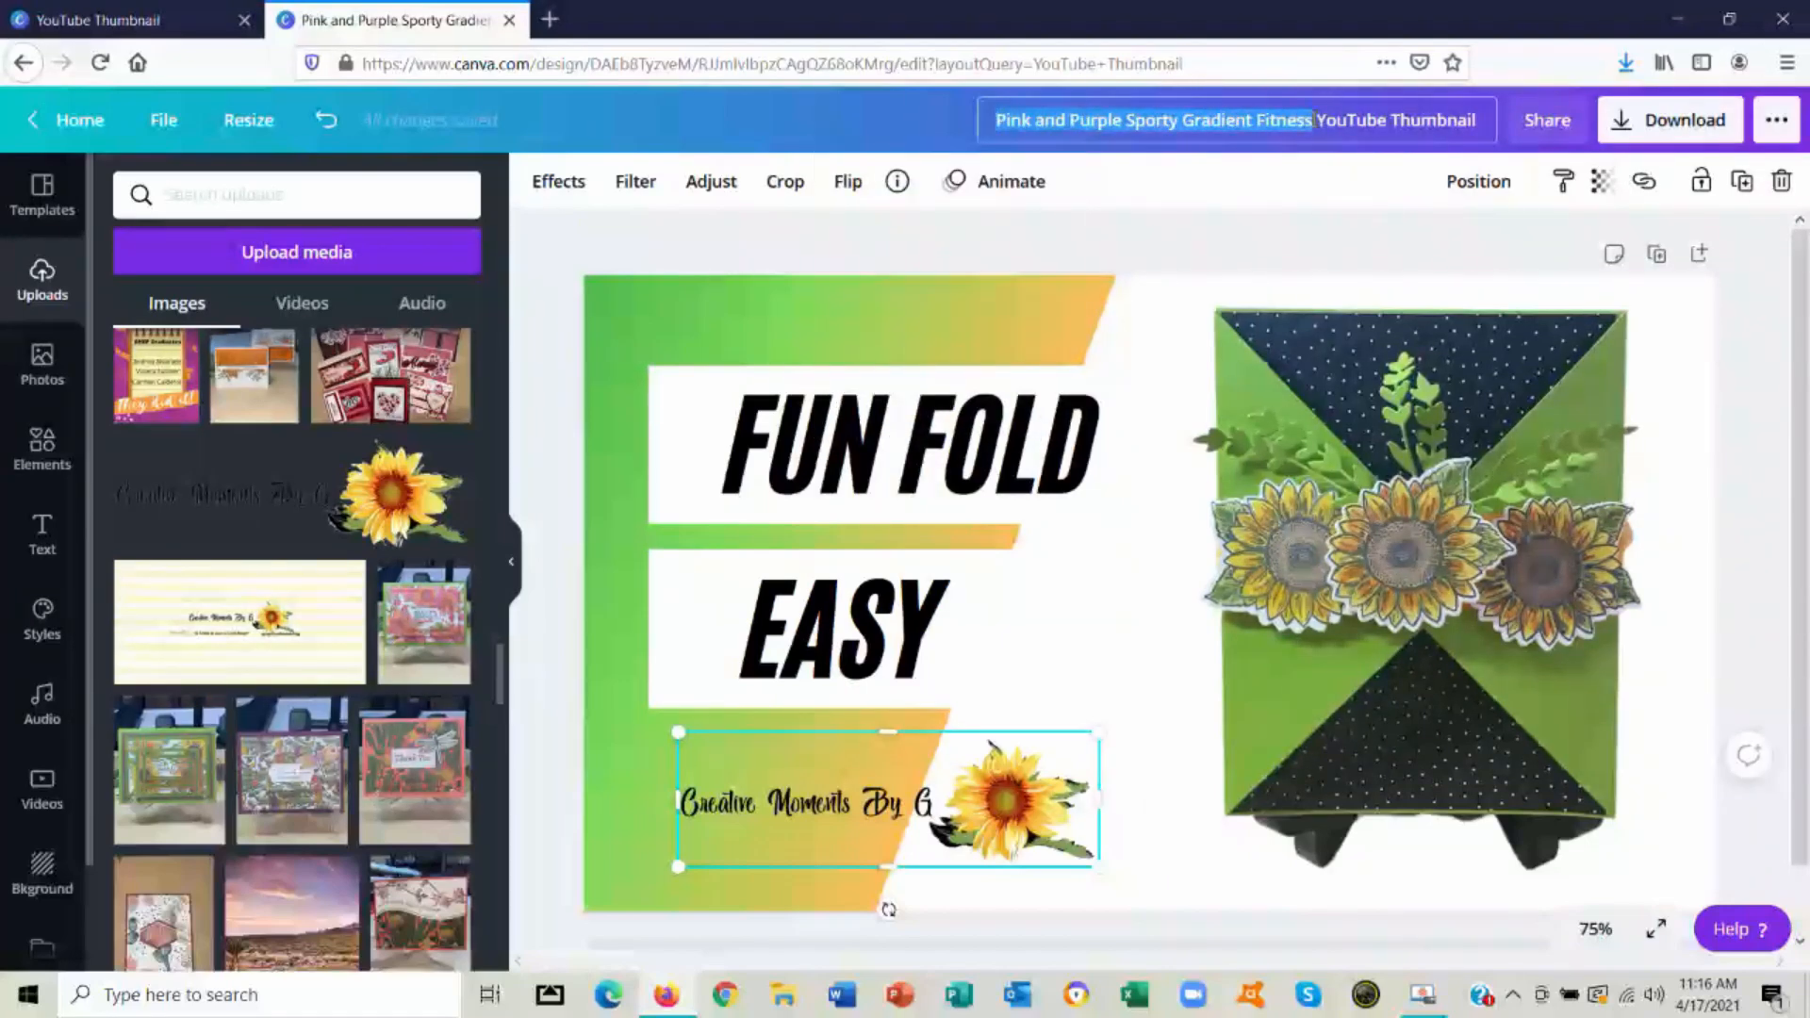
type("Beginning")
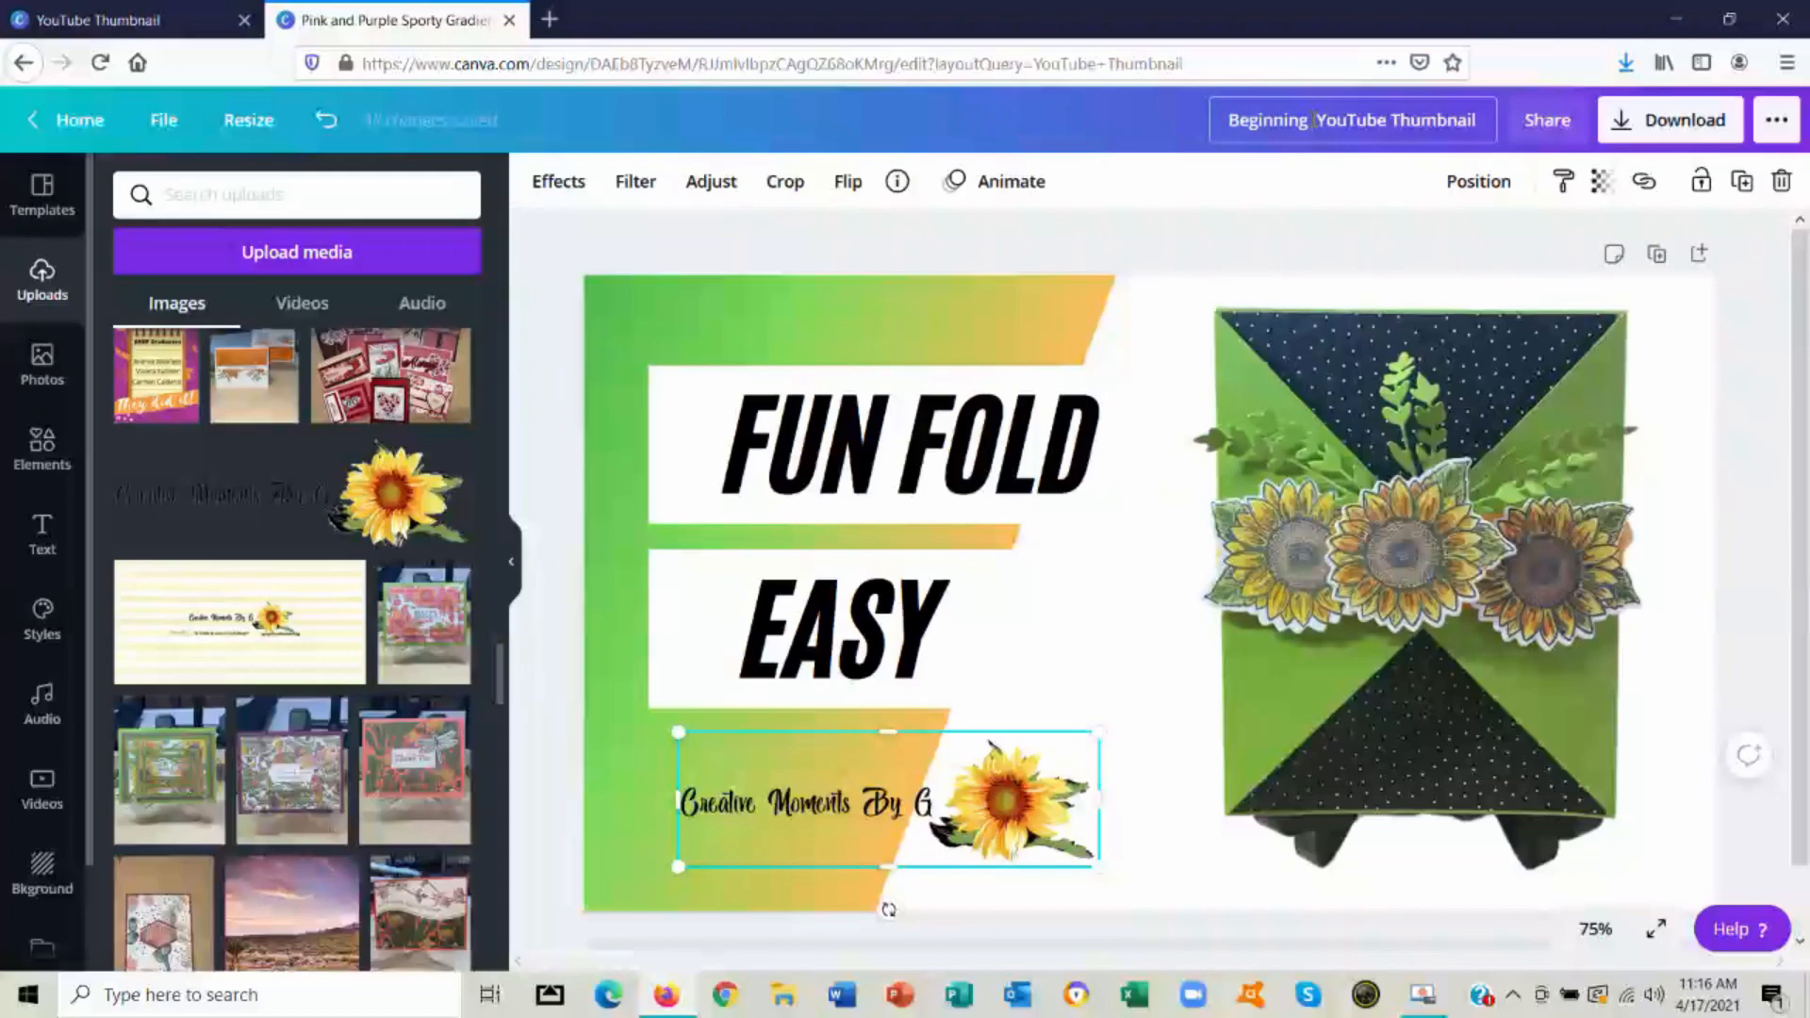
left_click(163, 121)
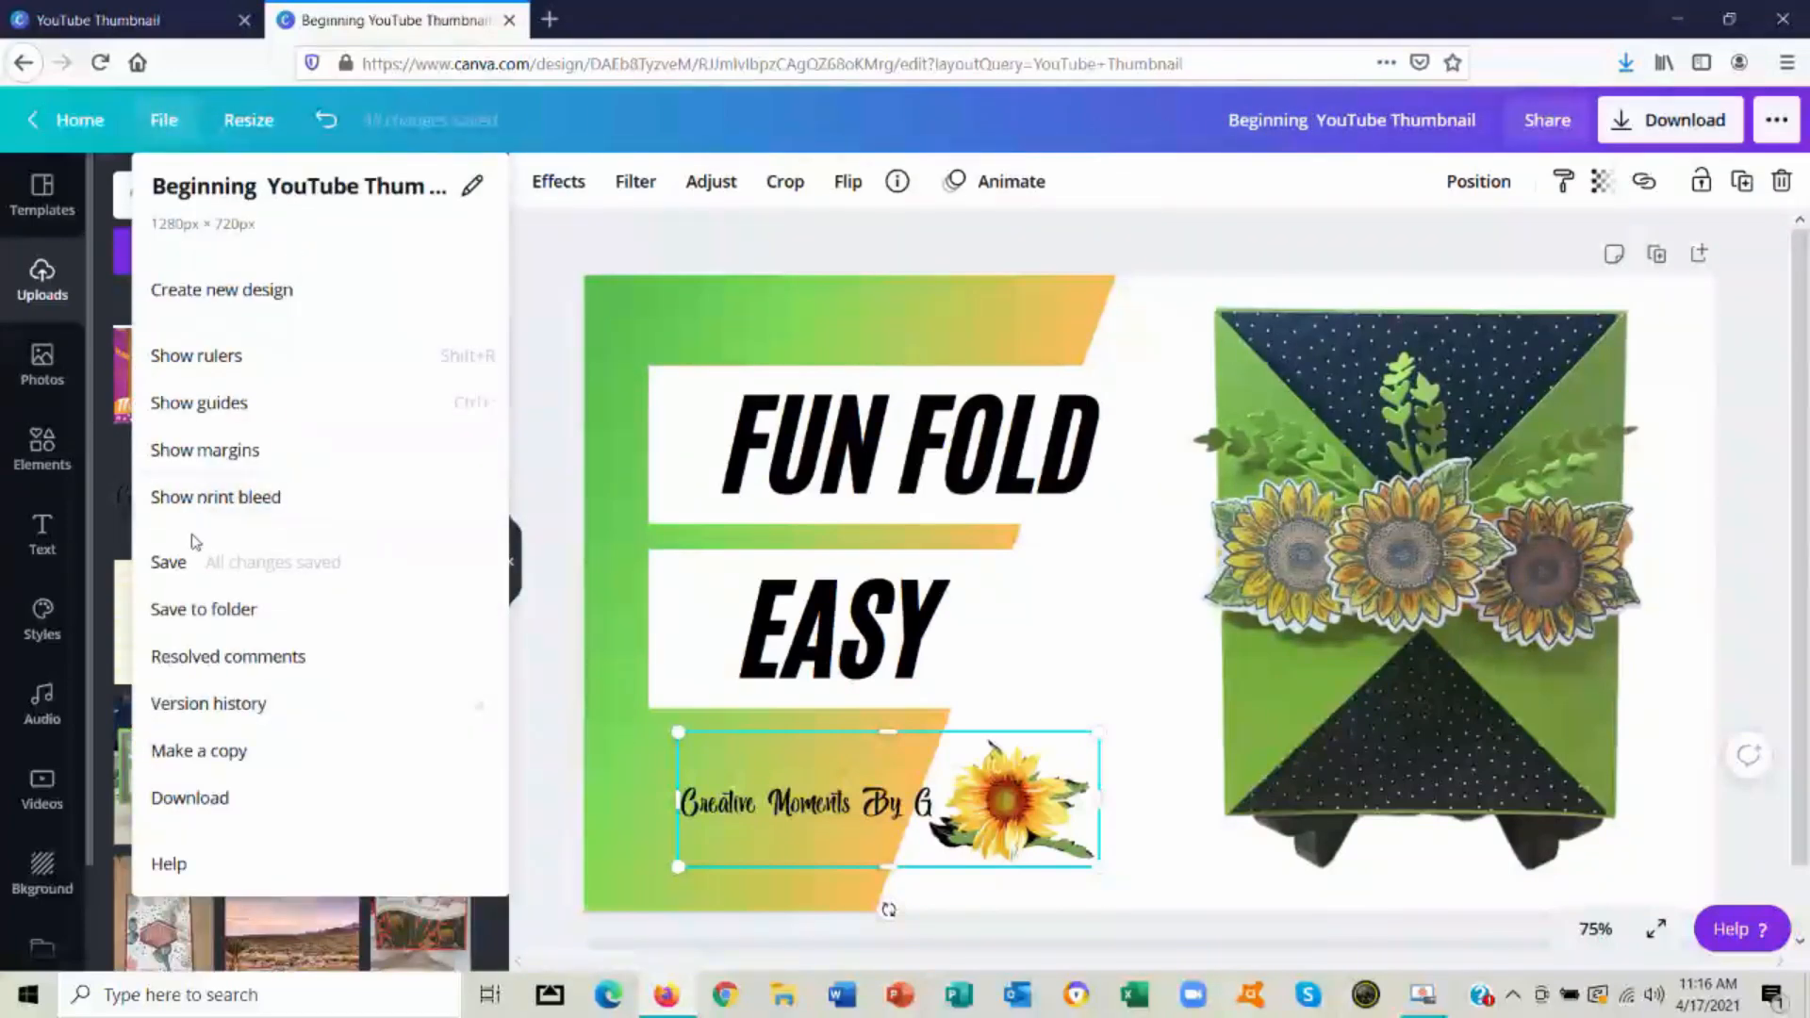
left_click(187, 572)
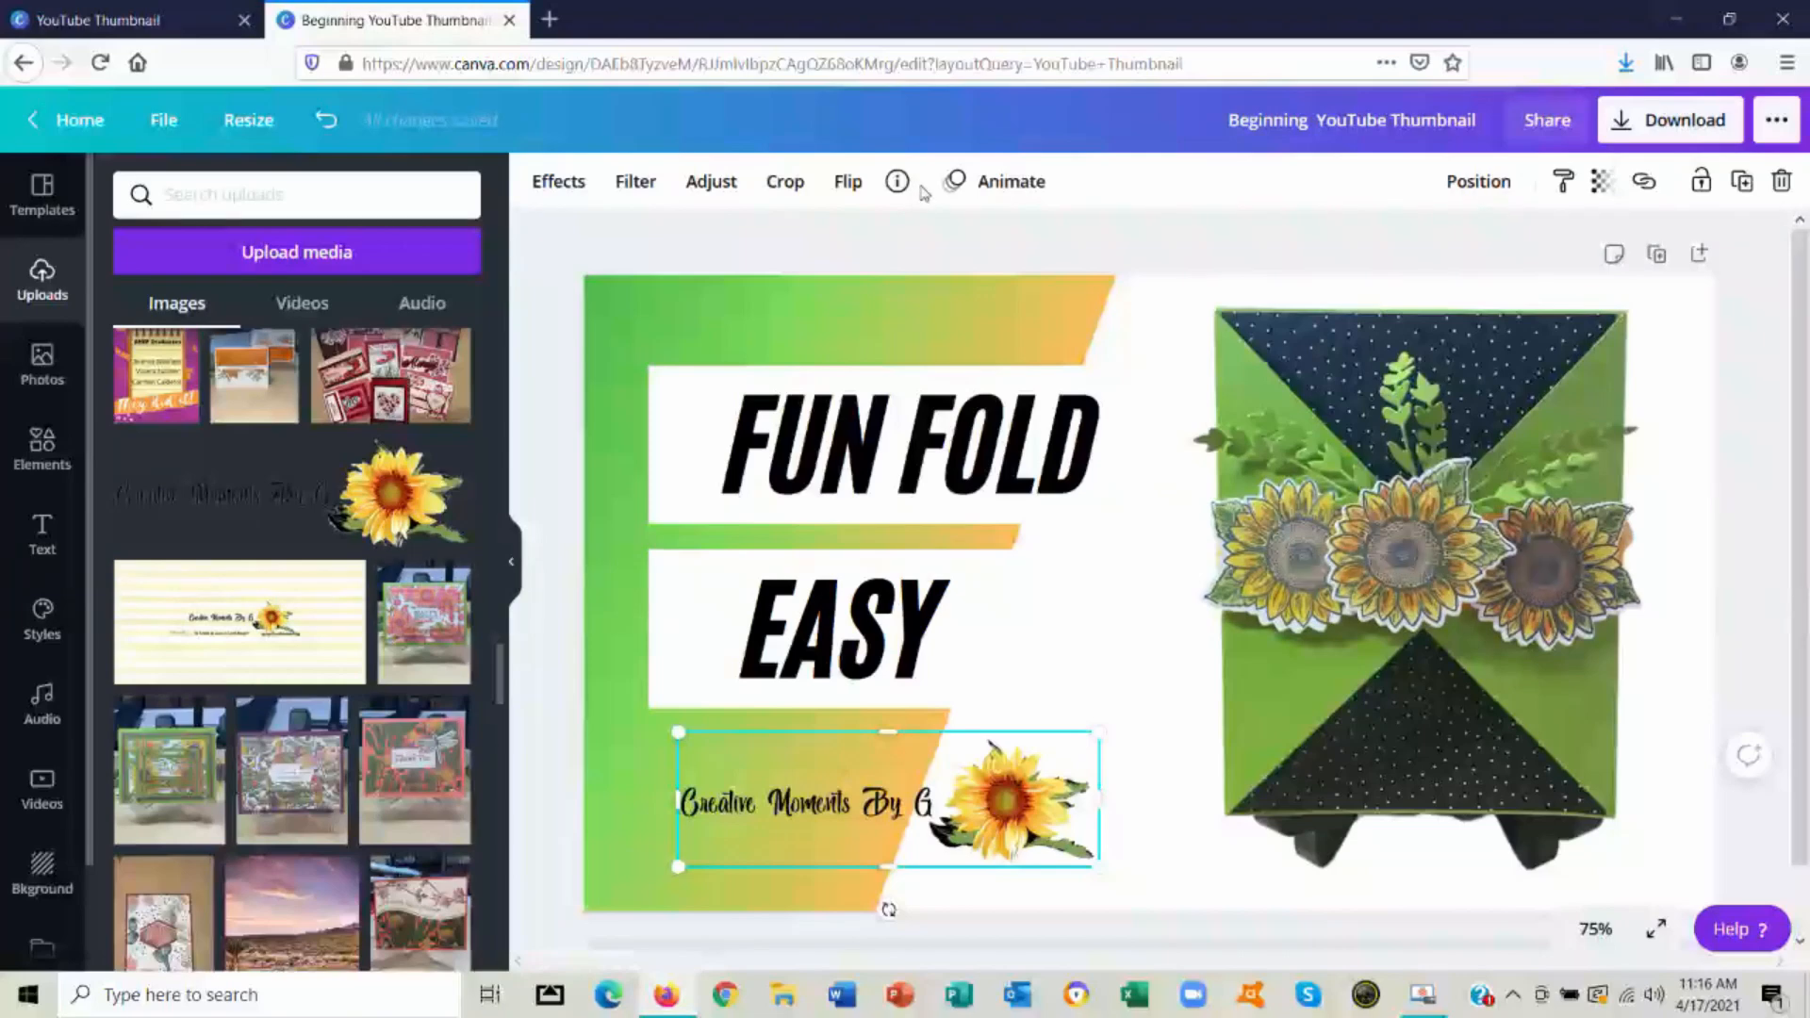